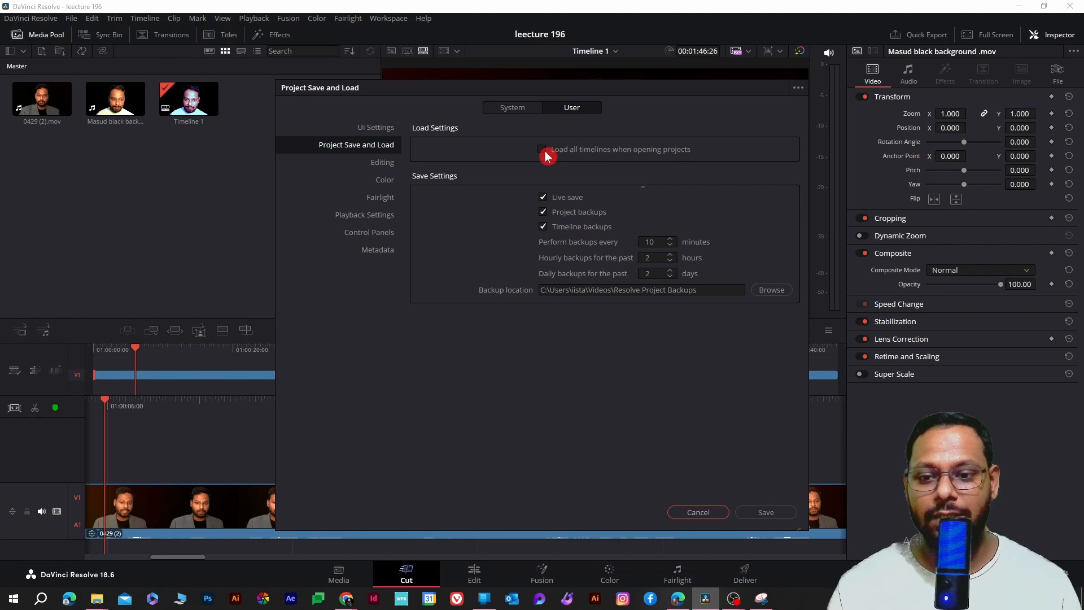
- Enable loading all timelines when opening projects in the project save and load preferences and save them
click(544, 150)
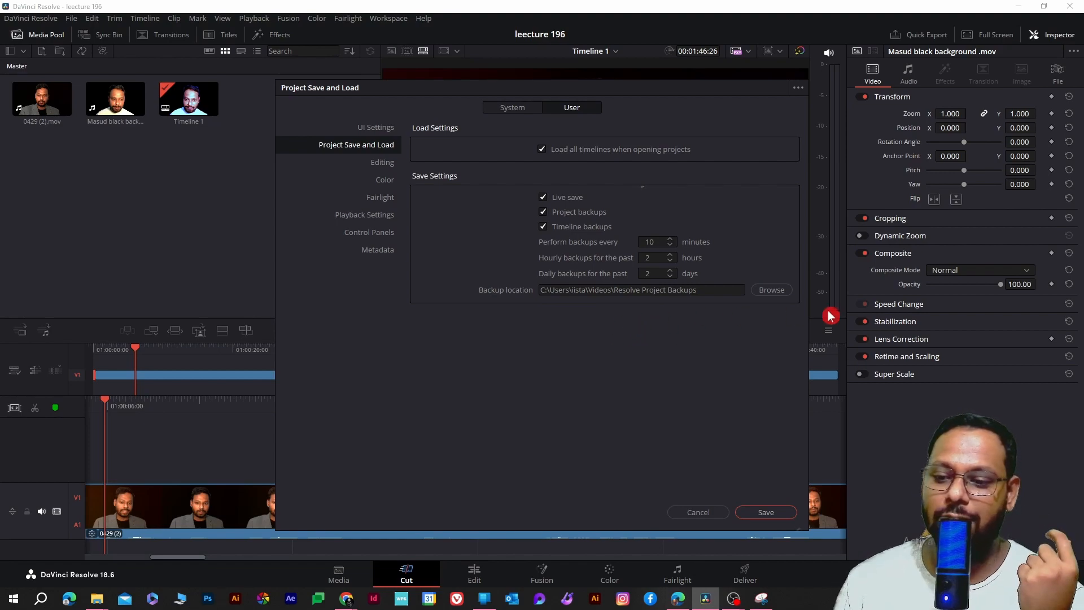
click(765, 516)
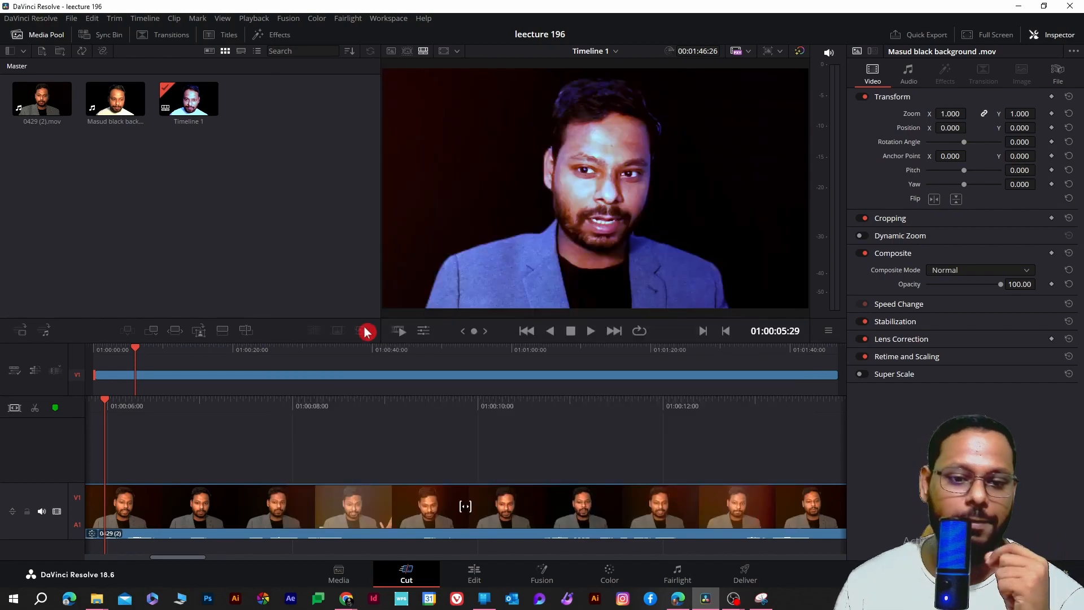
- Select all three items in the media pool and set their clip color to Pink
click(3, 113)
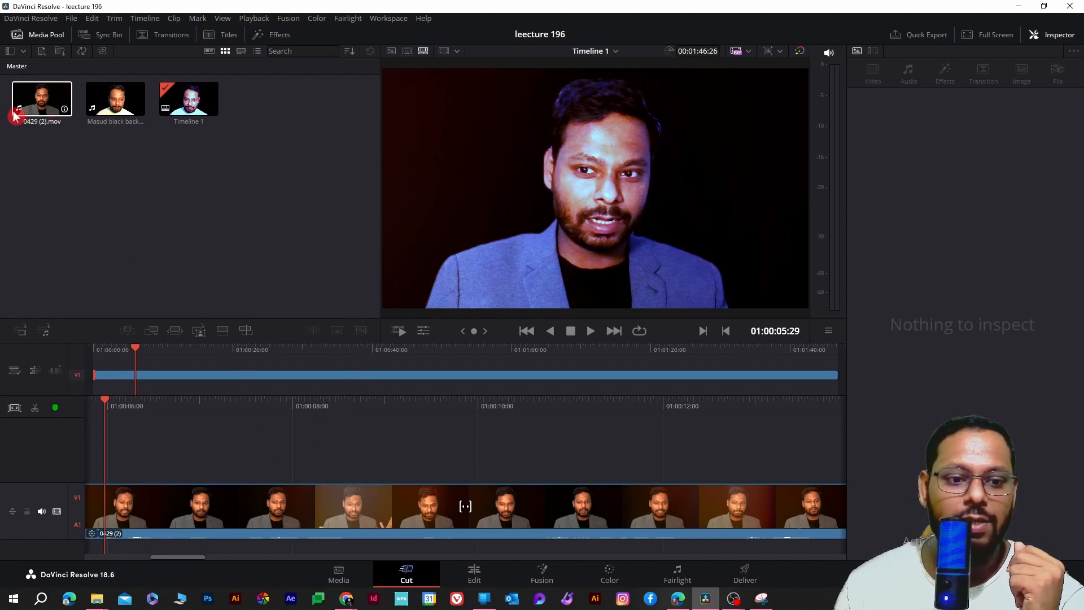
drag(2, 98, 220, 125)
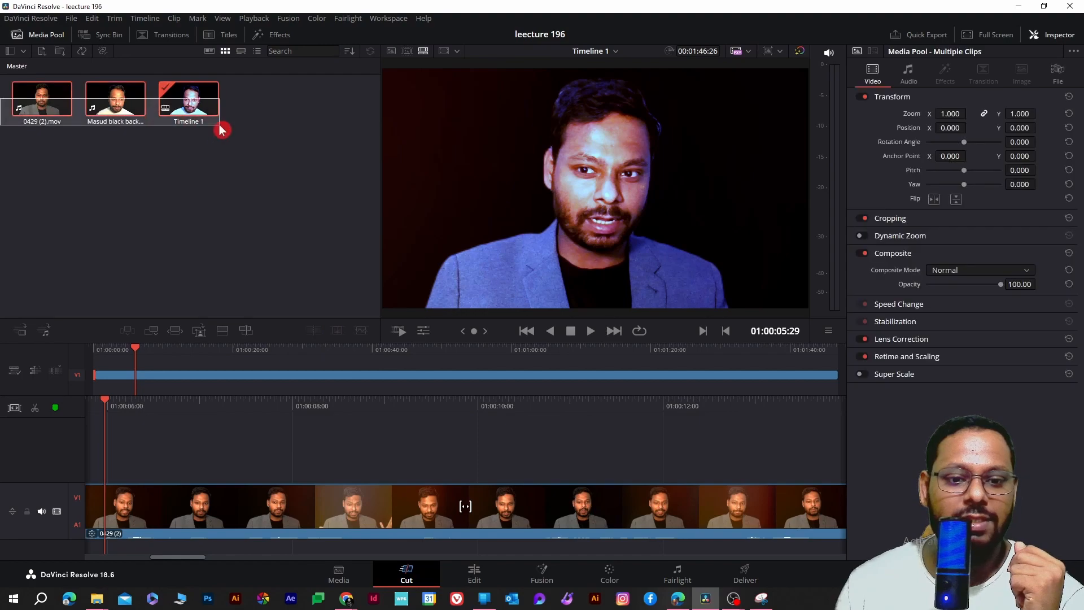
right_click(193, 110)
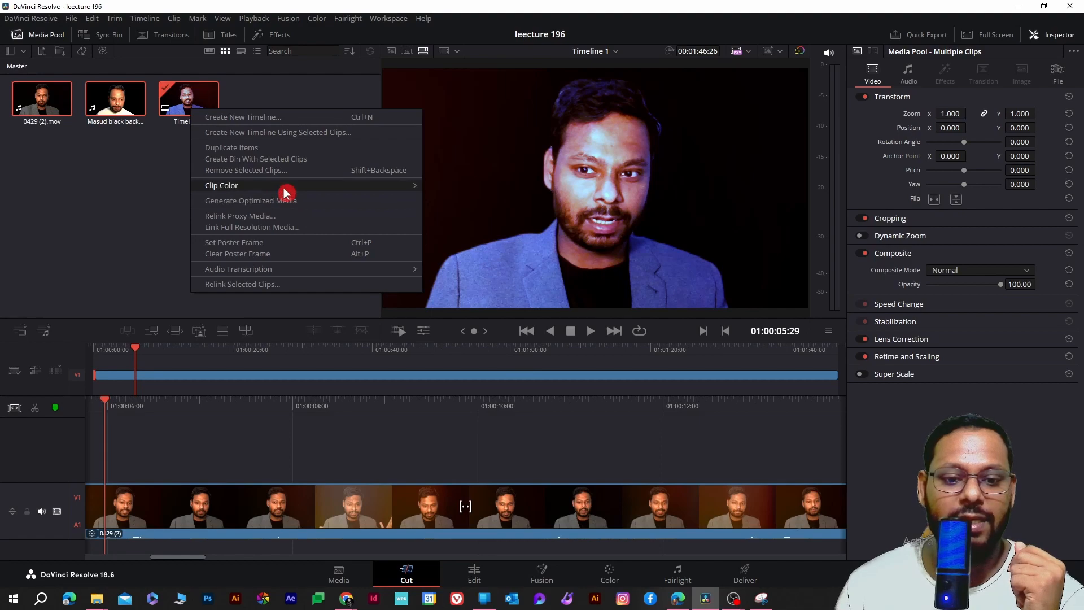
mouse_move(314, 186)
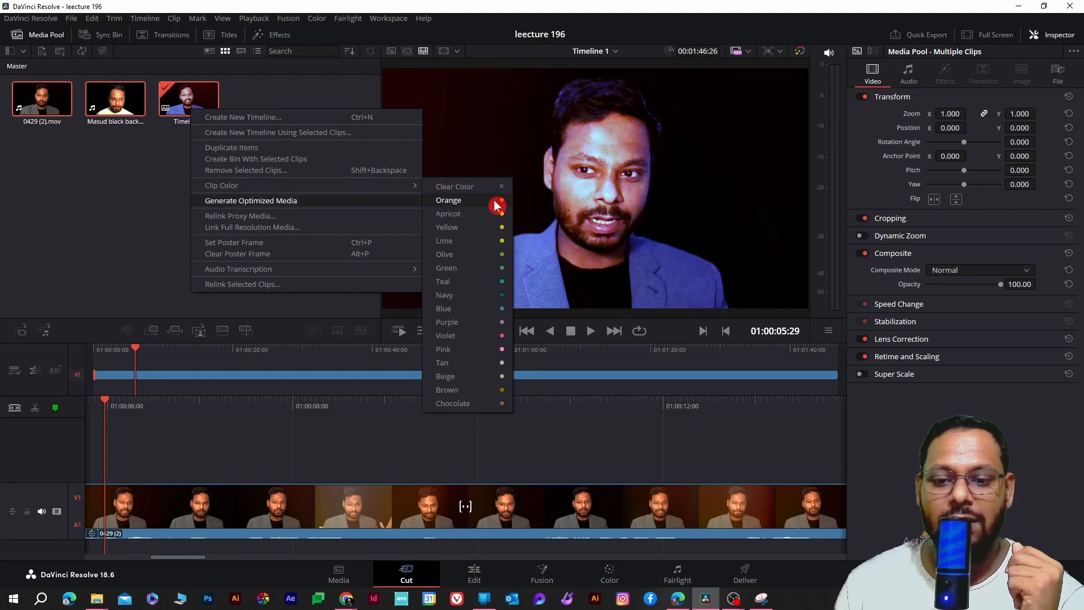
click(443, 350)
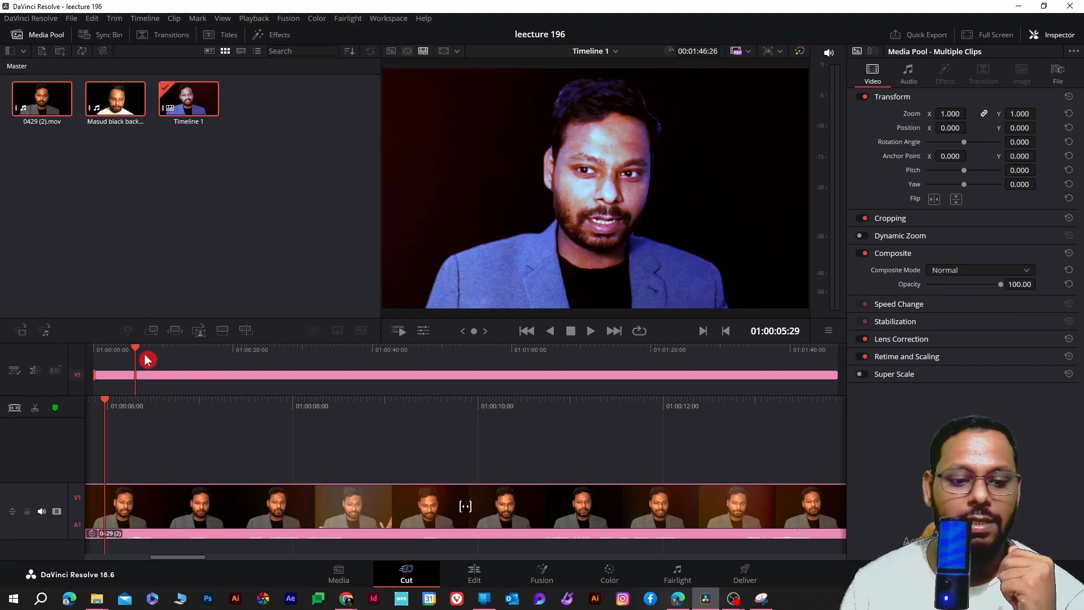
- Set the clip color of the long 0429 (2) clip on the timeline to Apricot
drag(147, 360, 811, 429)
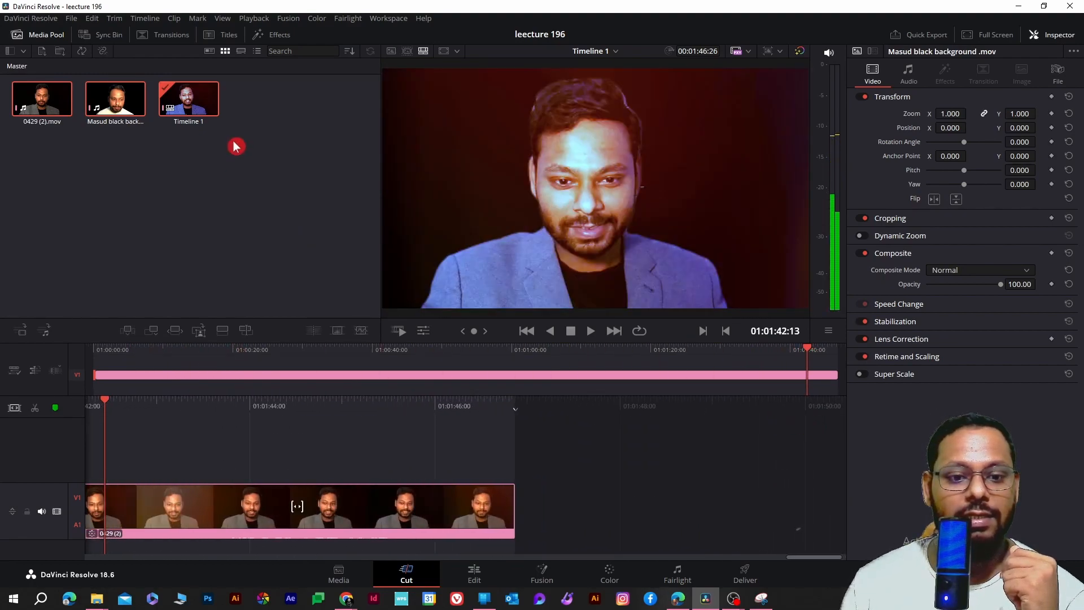
drag(115, 99, 550, 512)
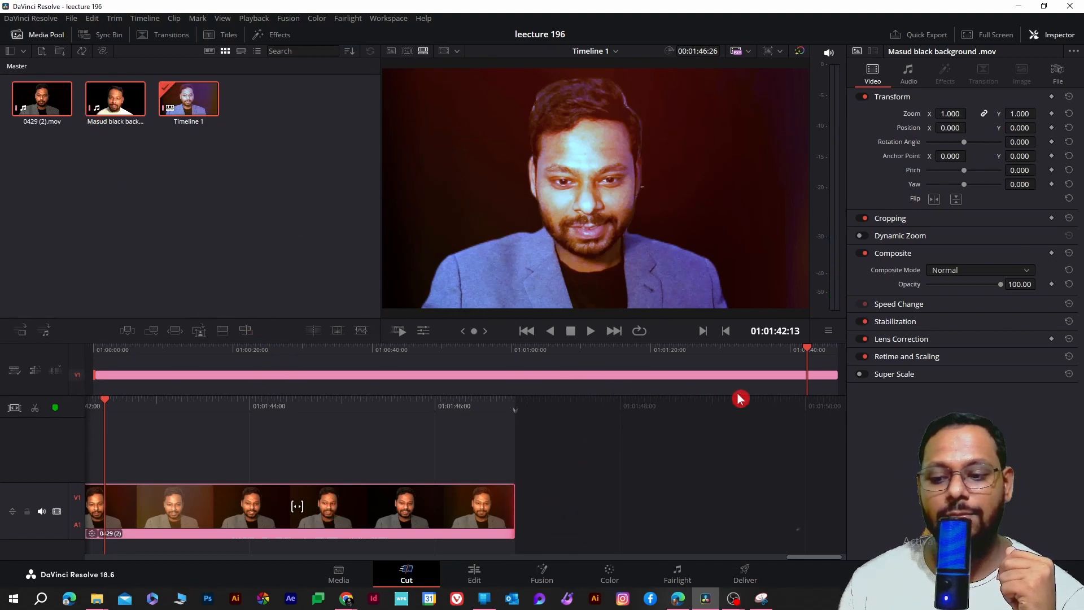
drag(809, 352, 3, 400)
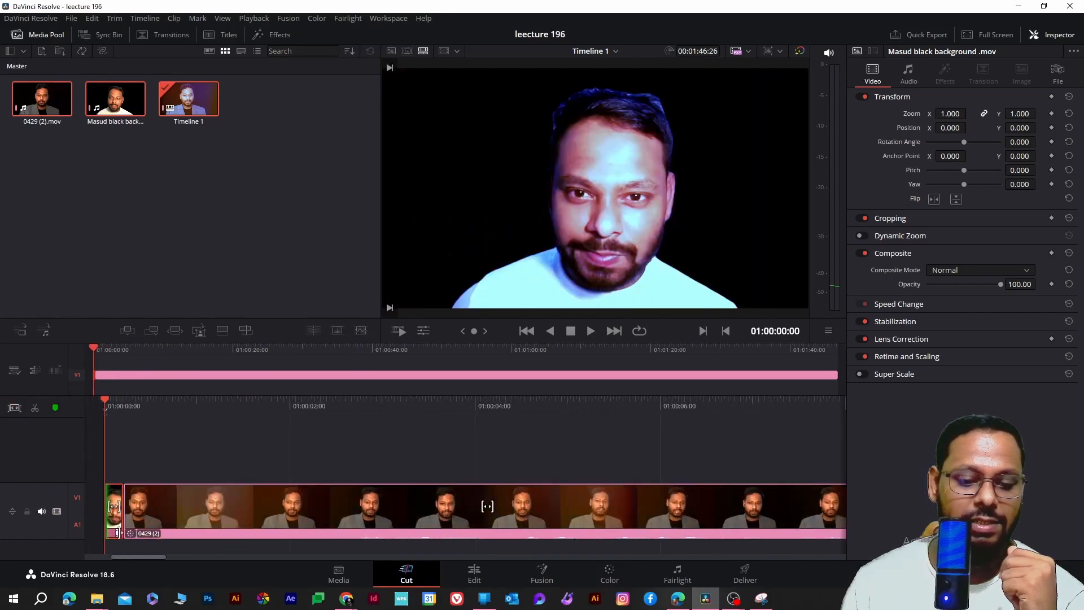
drag(117, 533, 116, 532)
click(192, 533)
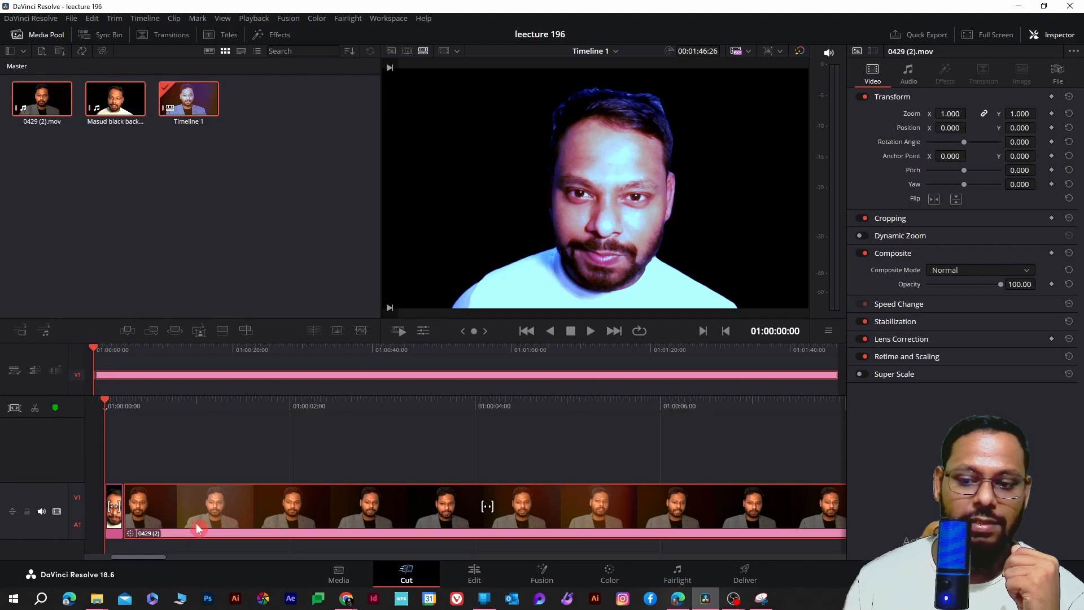
drag(97, 349, 256, 517)
right_click(257, 517)
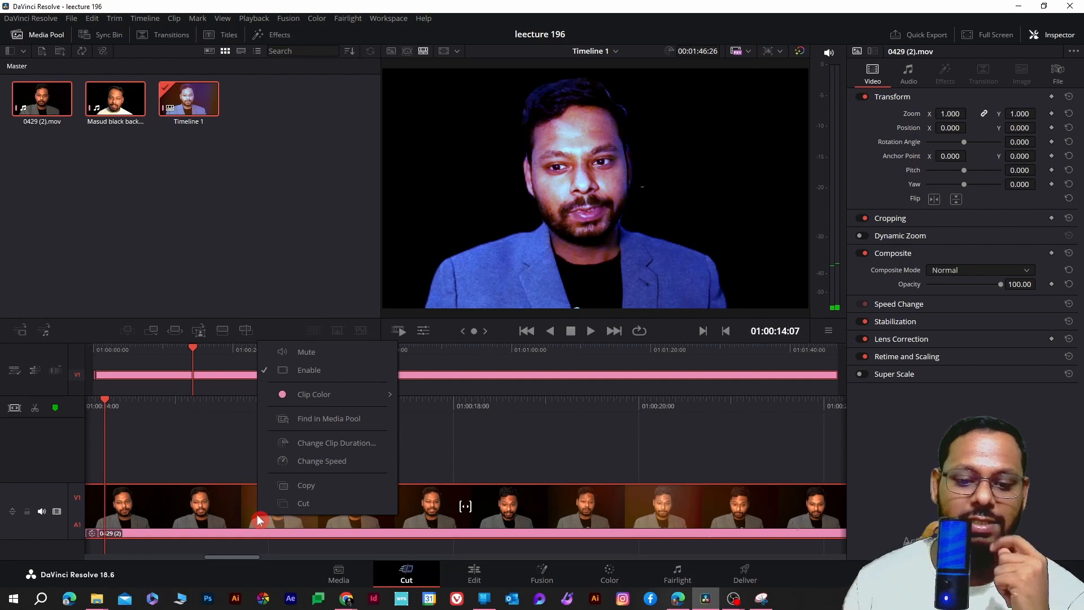
mouse_move(384, 398)
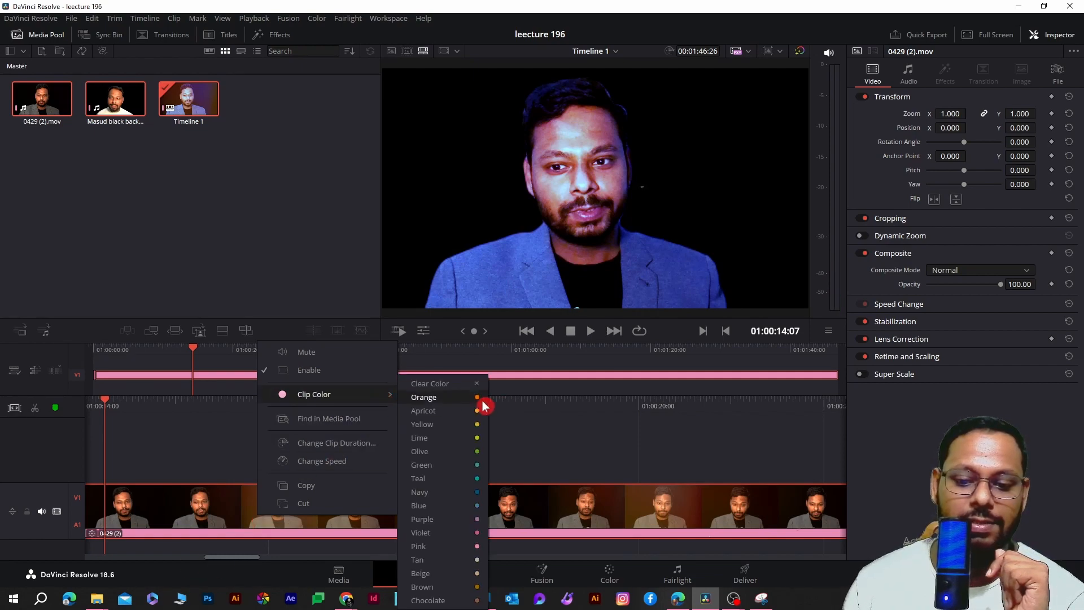
click(476, 415)
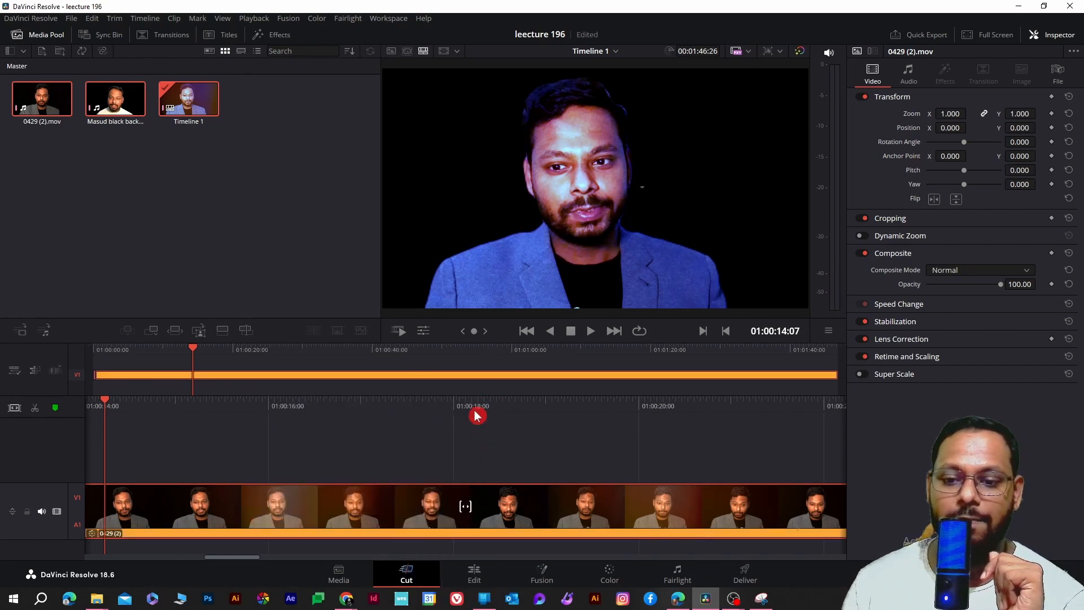
- Split the 0429 (2) clip at 01:00:09:16 with the Split Clips command
drag(105, 401, 19, 424)
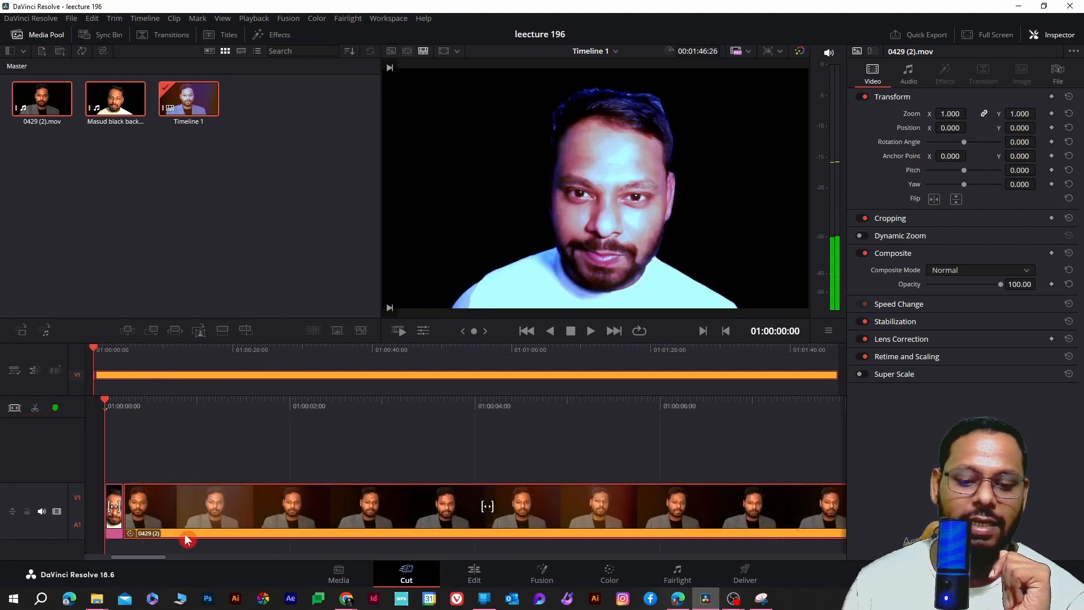
click(102, 351)
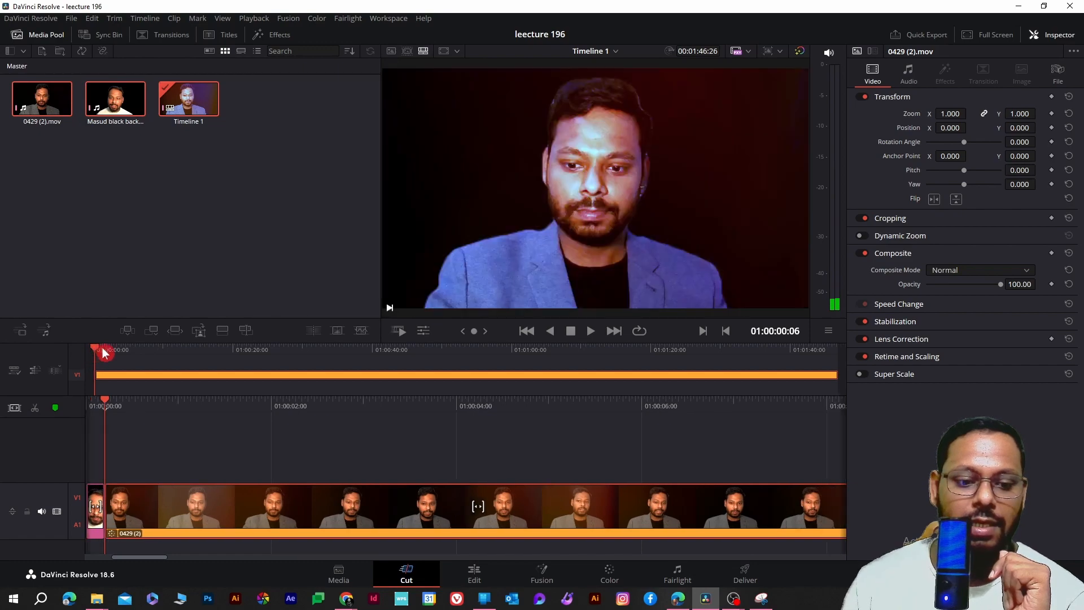
drag(103, 351, 158, 358)
click(19, 372)
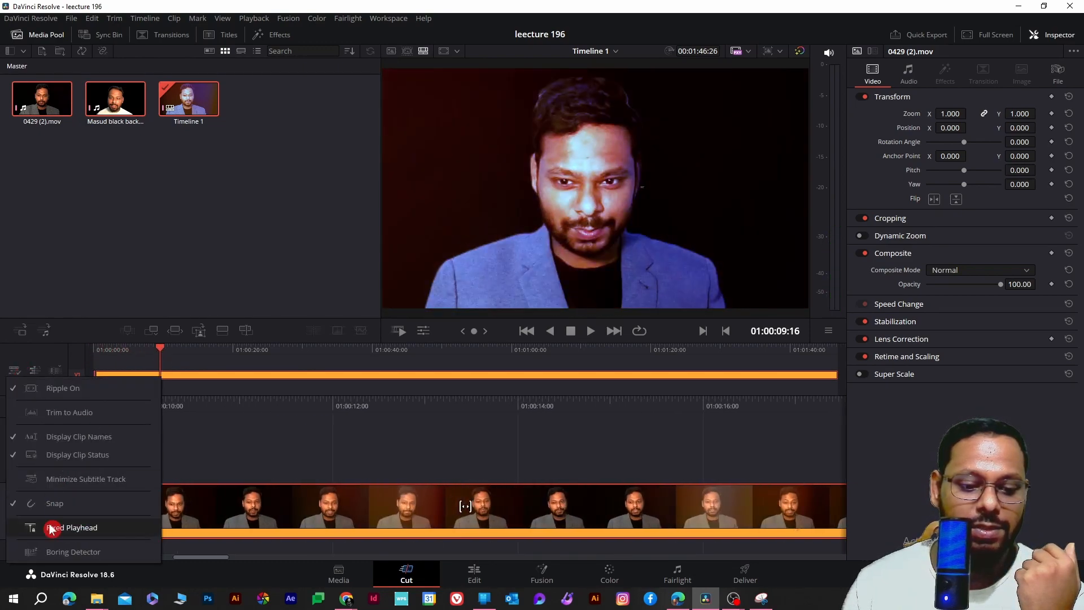
click(36, 370)
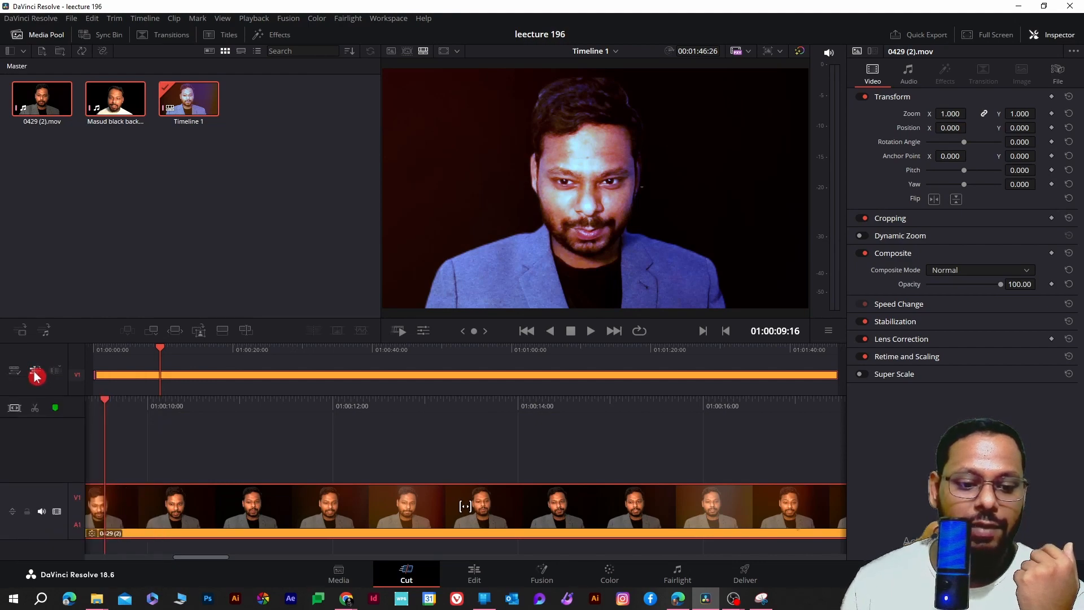
click(36, 376)
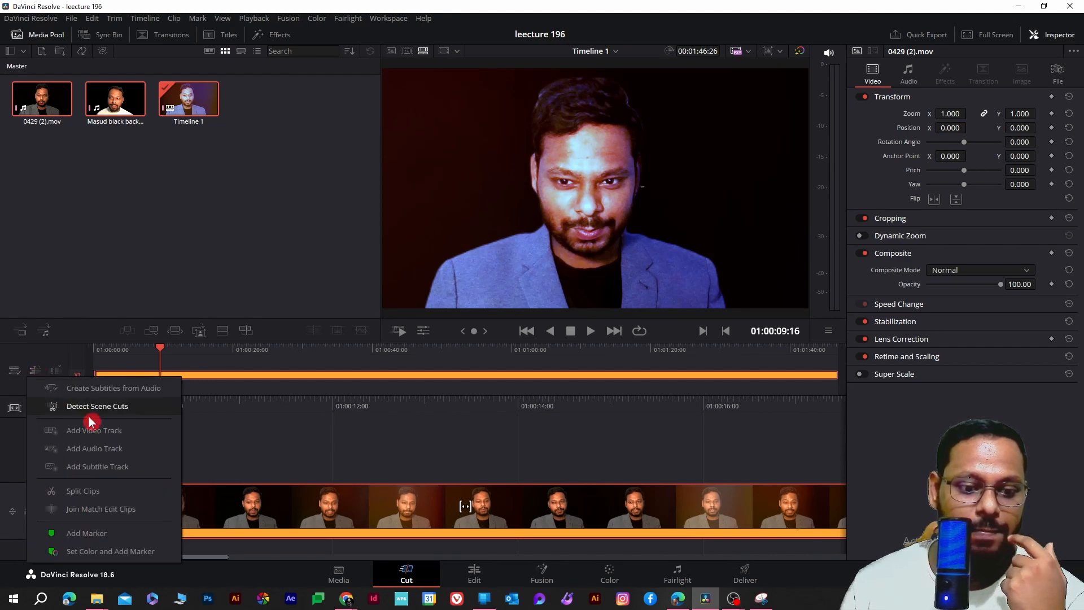
click(110, 496)
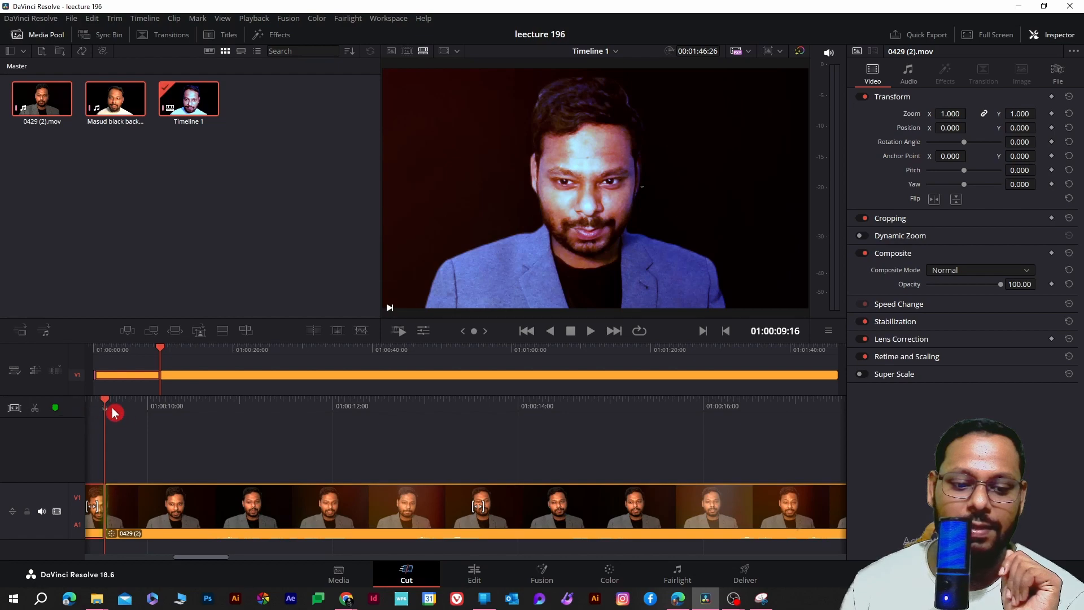
- Split the 0429 (2) clip again at 01:00:12:12
drag(103, 402, 233, 438)
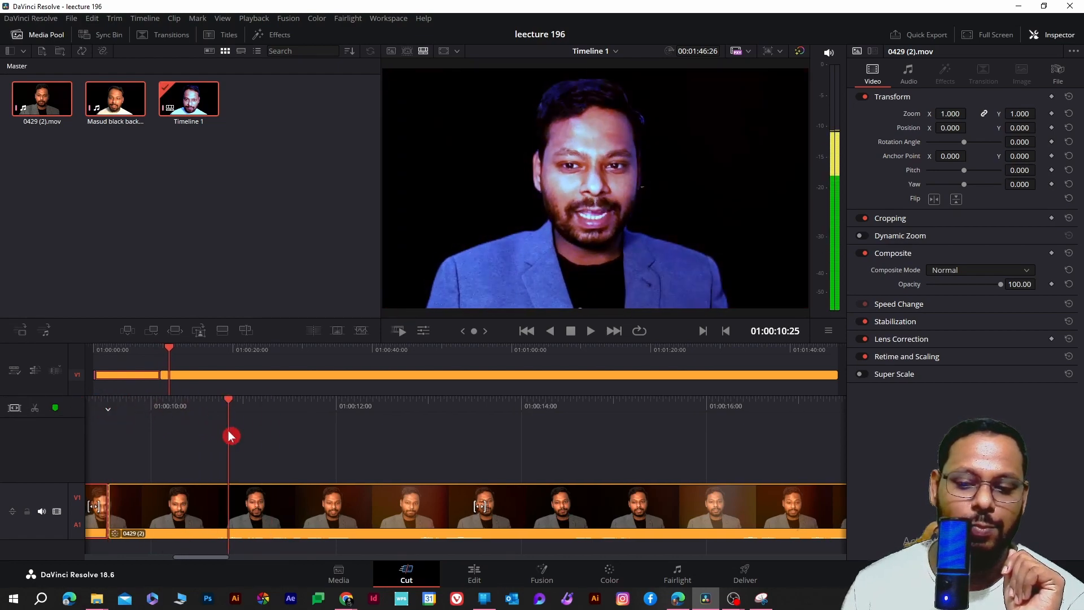
click(378, 465)
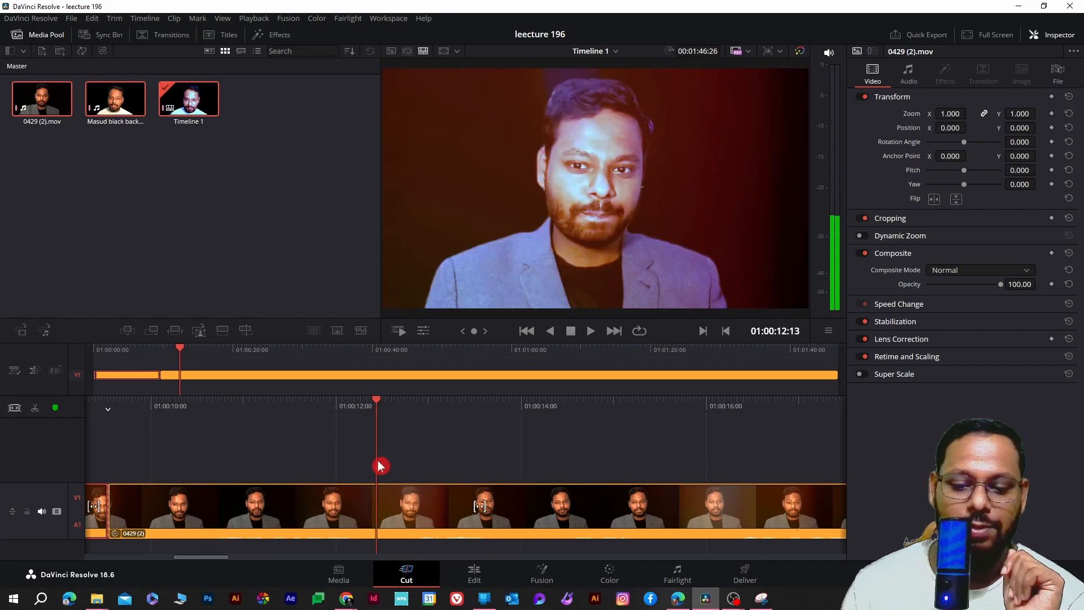
click(378, 492)
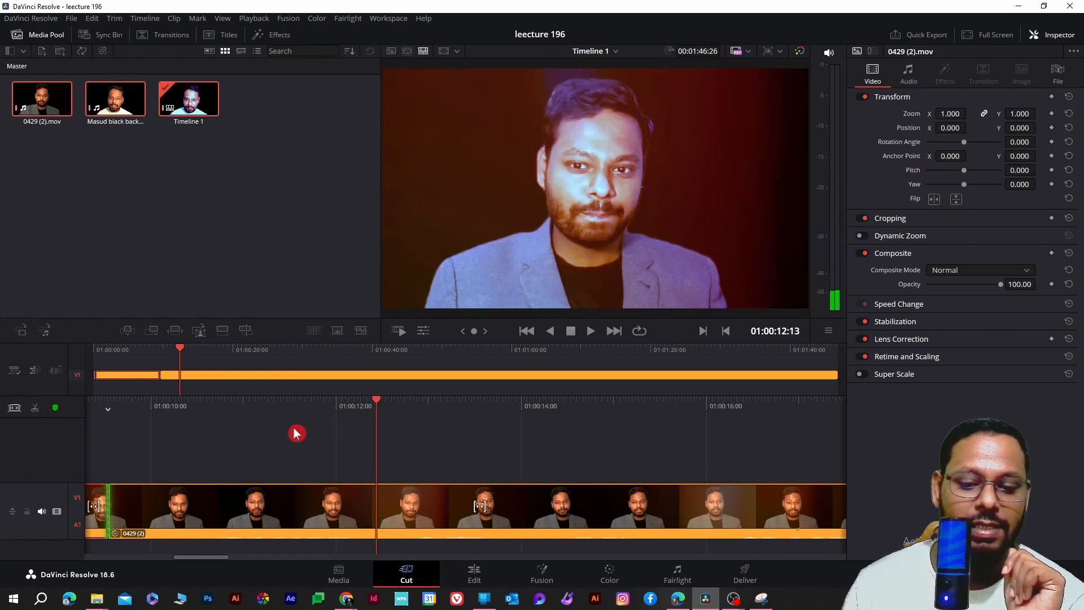
click(375, 400)
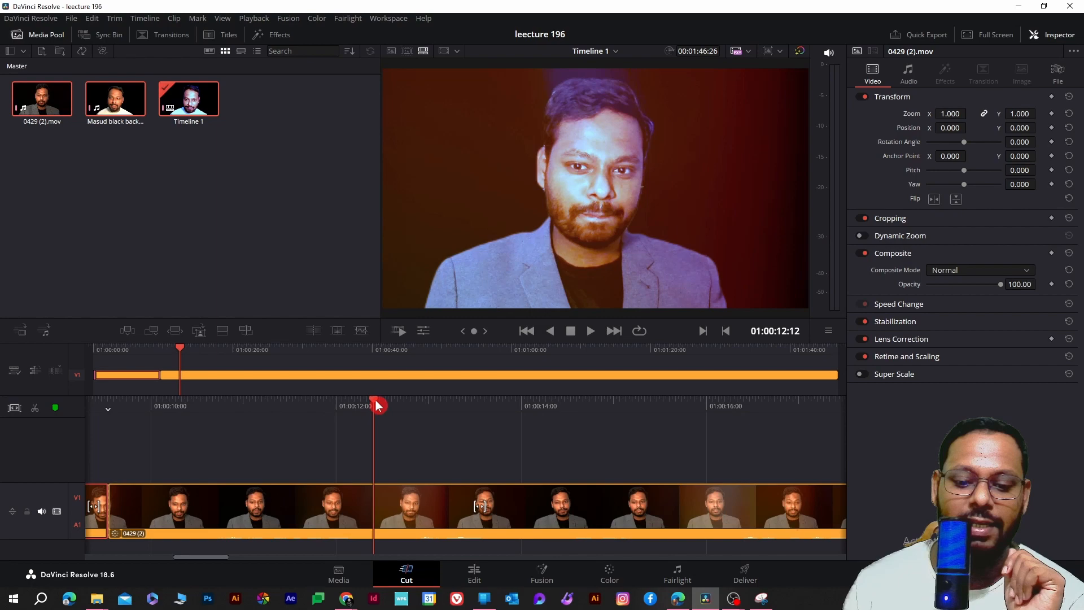
click(35, 411)
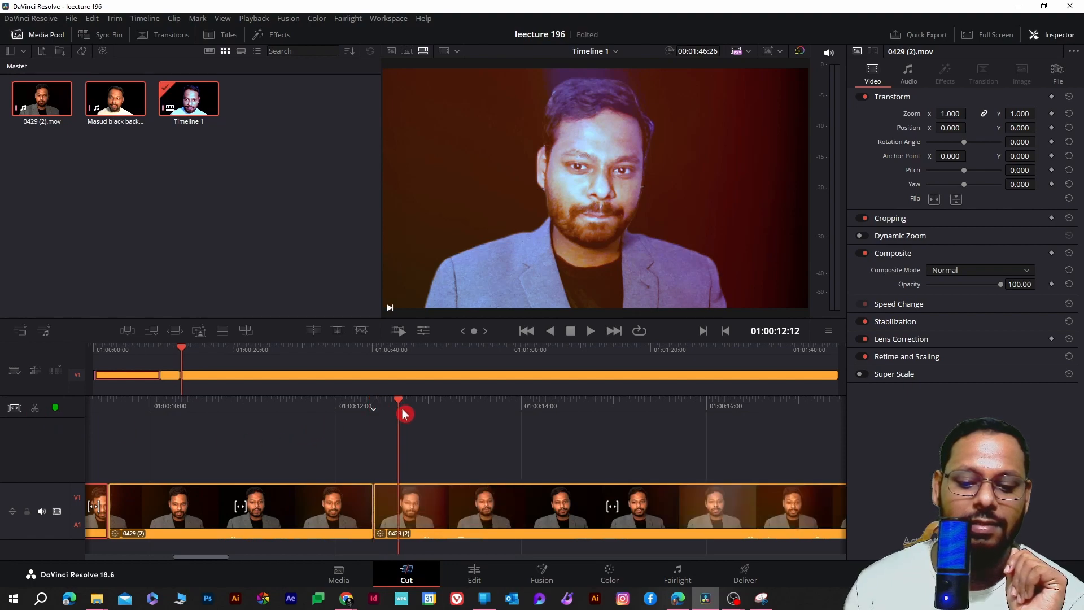
- Make another split in the 0429 (2) clip at 01:00:14:23
click(313, 497)
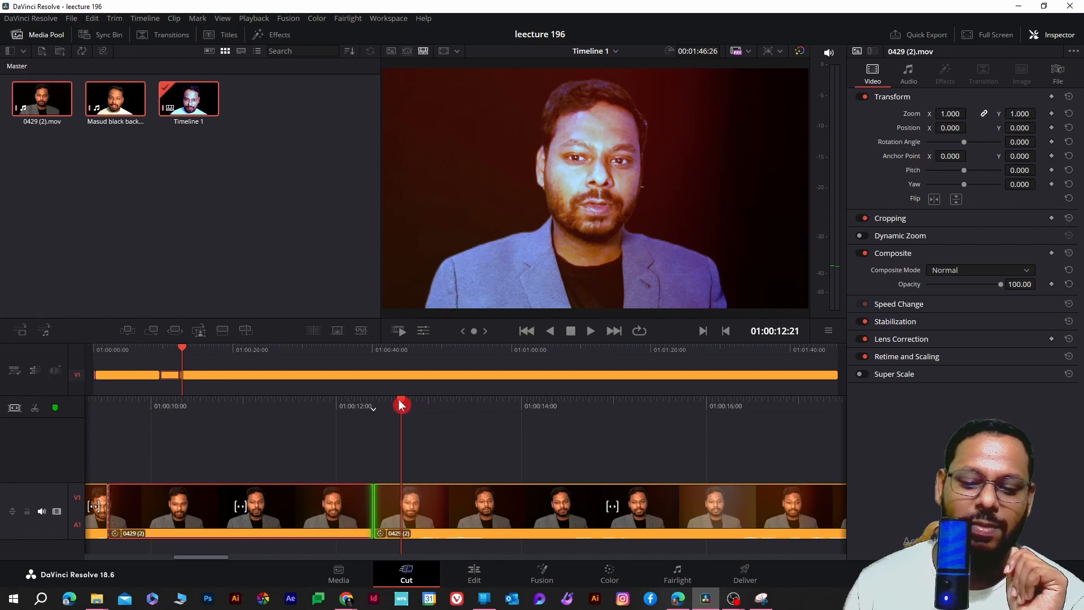
drag(400, 403, 593, 452)
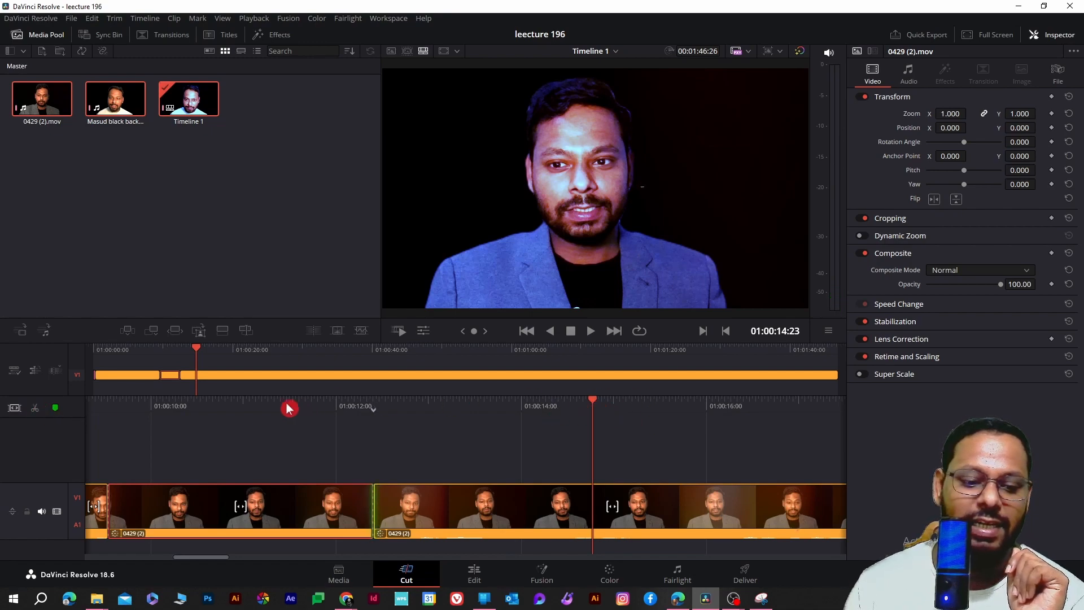
click(36, 413)
click(501, 527)
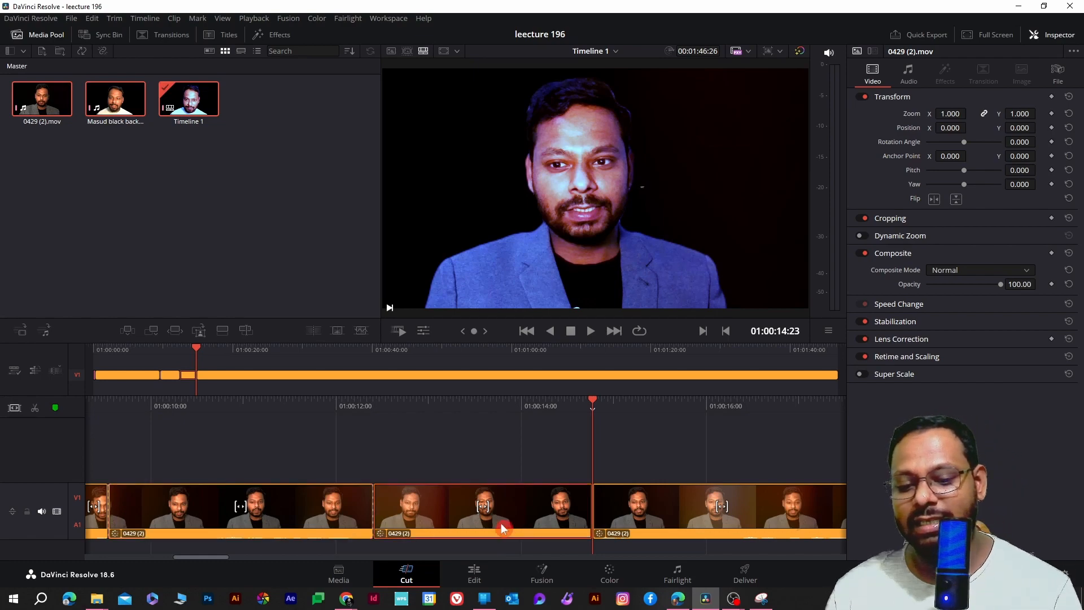
key(v)
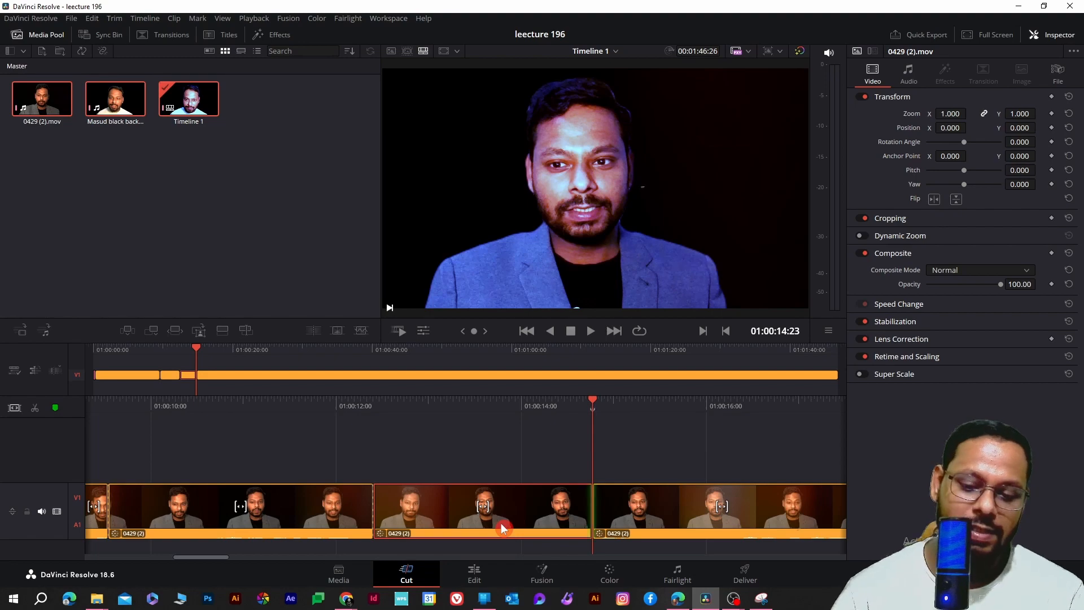
right_click(525, 519)
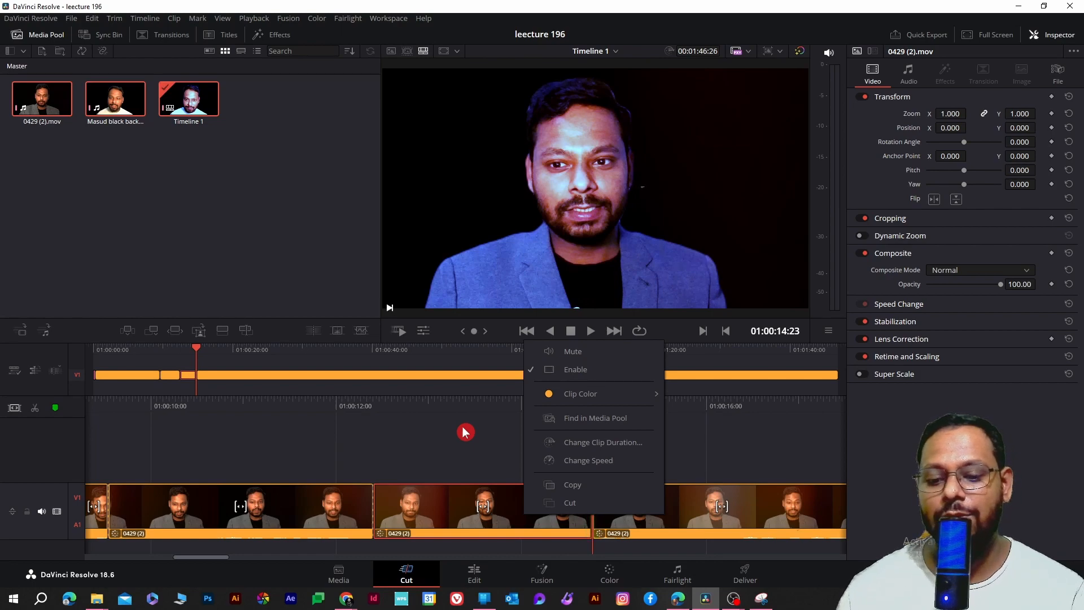
click(466, 432)
right_click(537, 515)
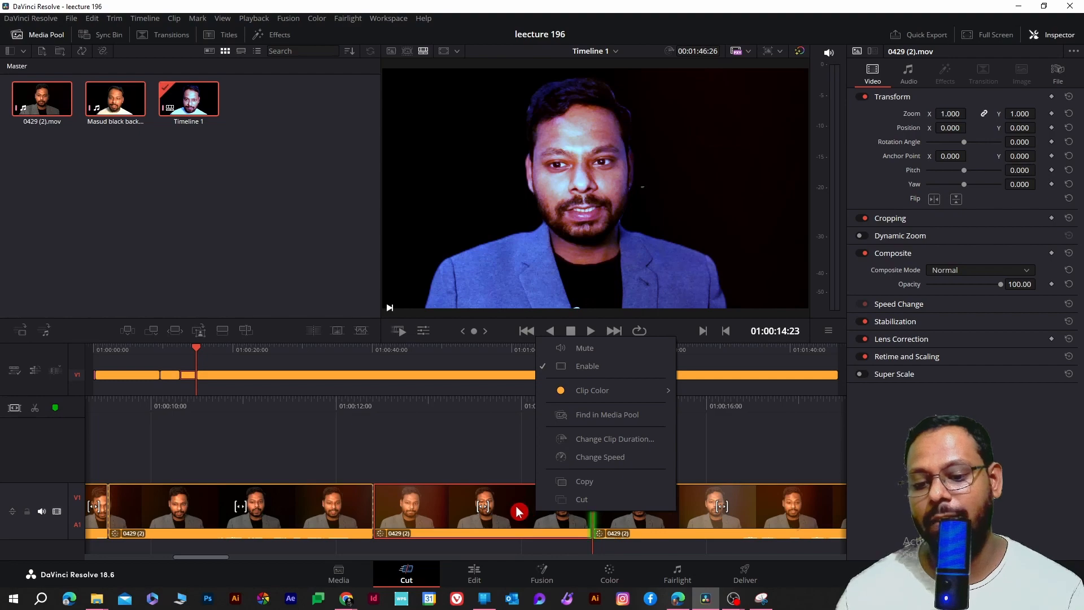
click(519, 512)
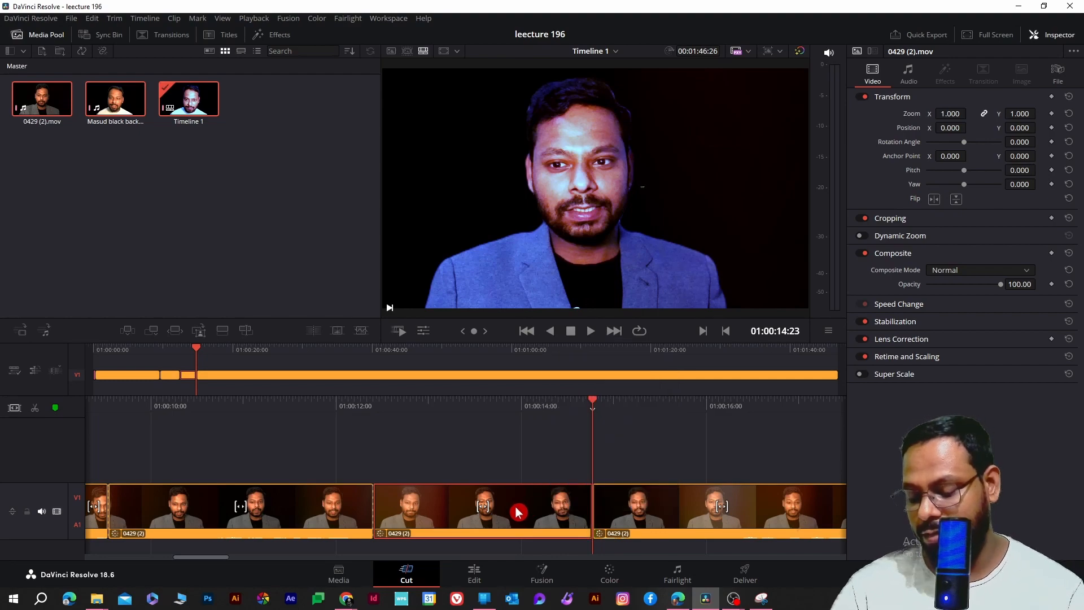
key(v)
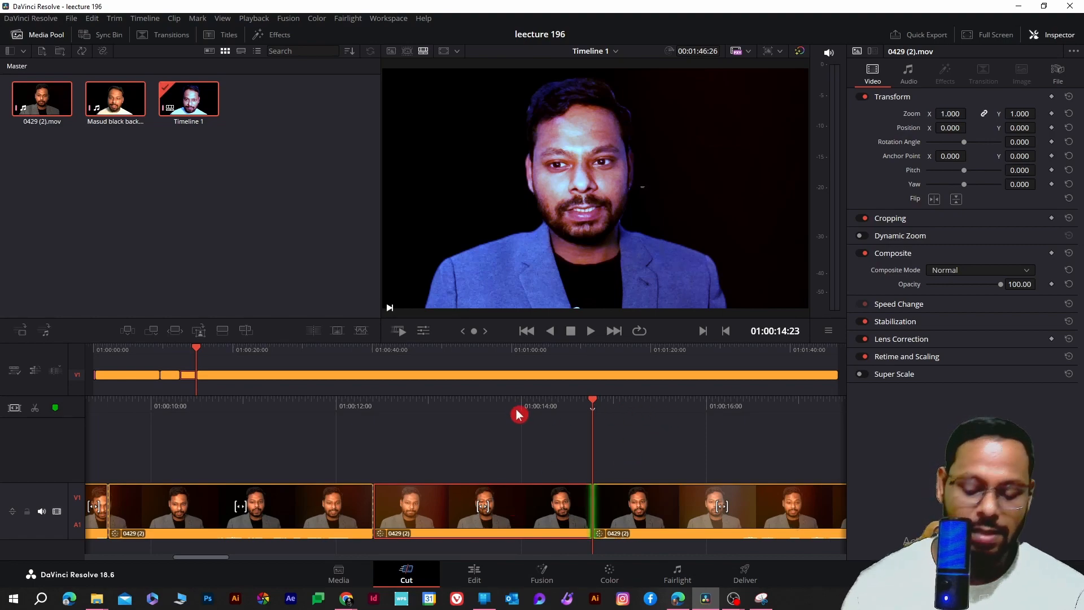
- Undo the last two splits of the 0429 (2) clip
key(ctrl+z)
key(ctrl+z)
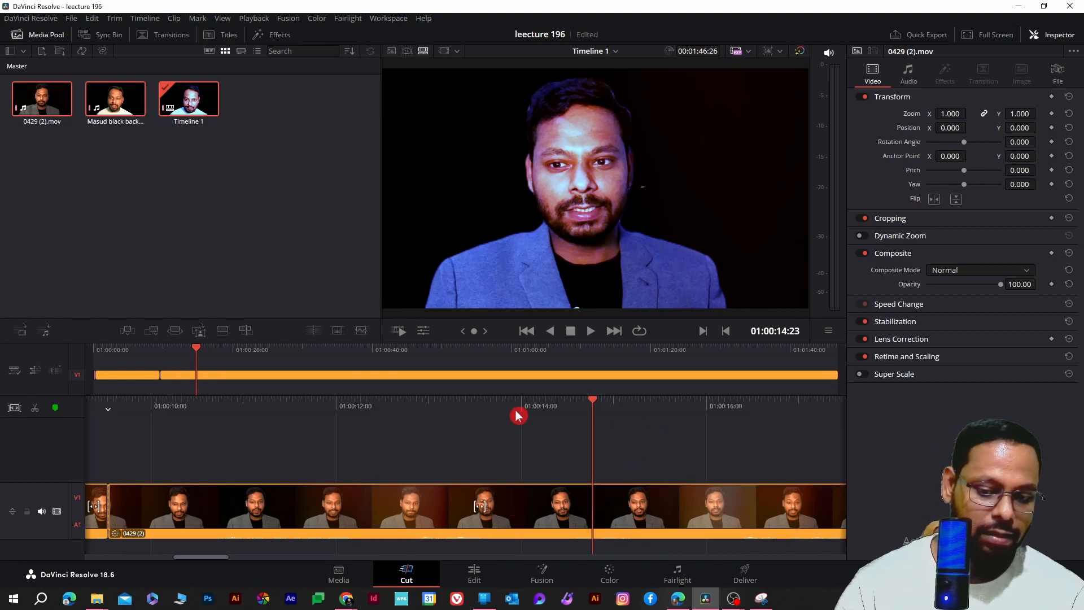
key(v)
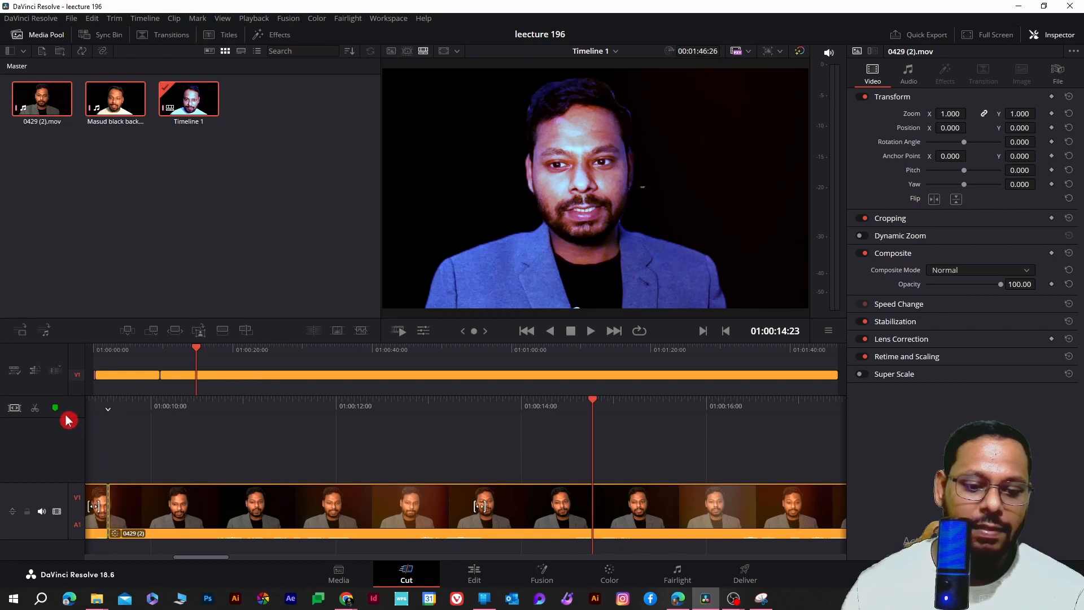
- Add a green marker to the timeline at 01:00:14:23
click(41, 375)
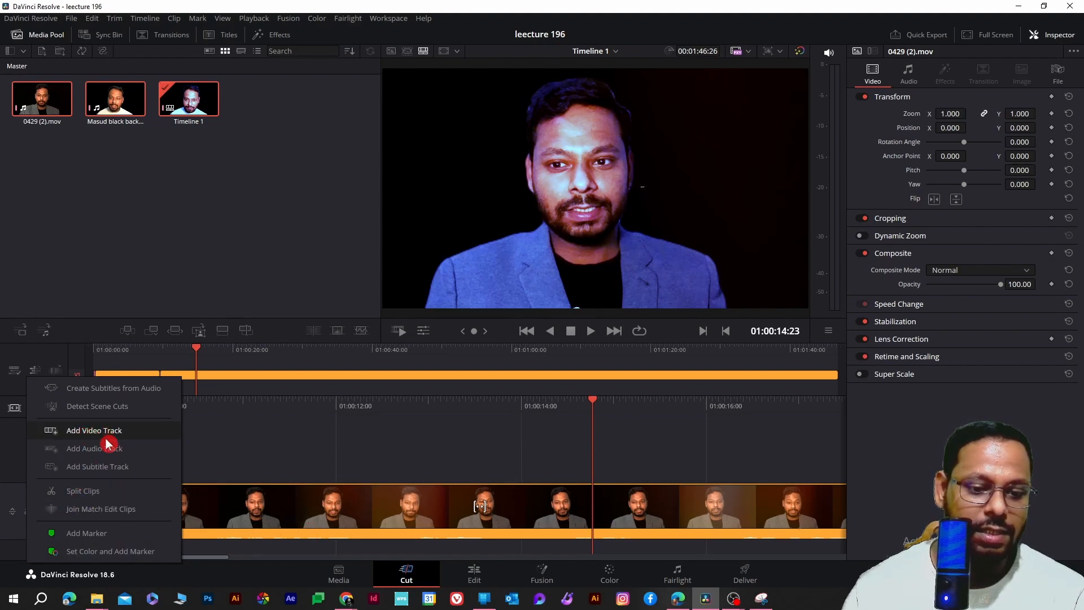
click(93, 534)
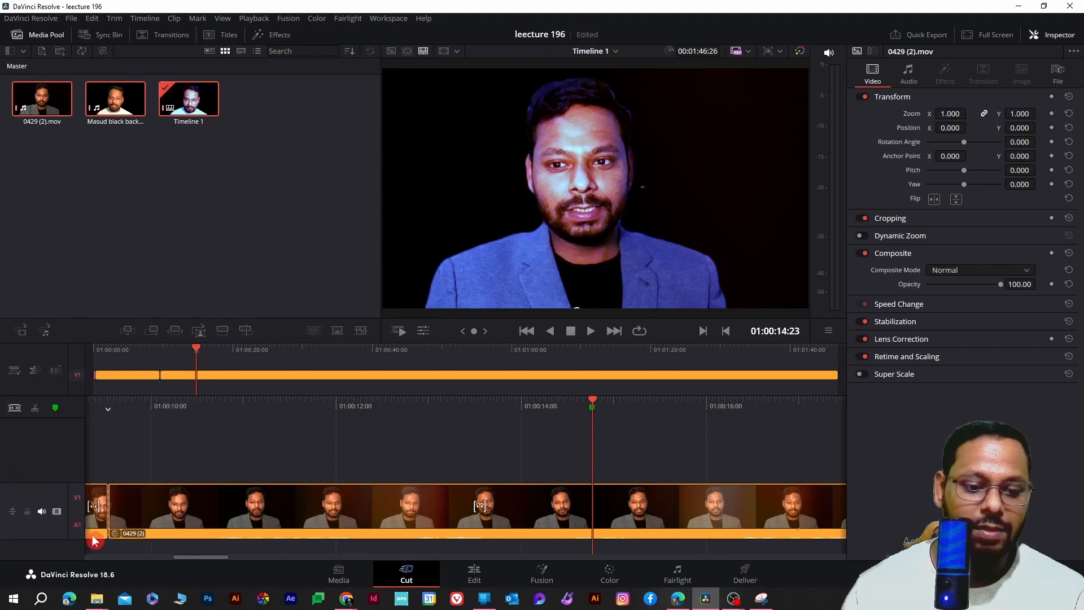
- Change the marker color to Red and add a marker at 01:00:16:26
right_click(60, 414)
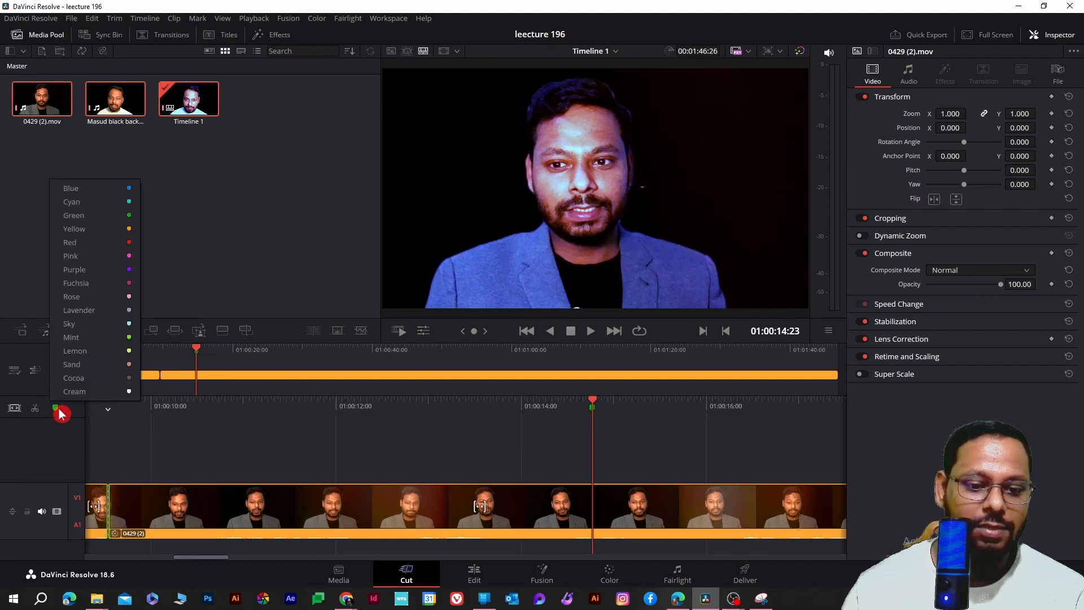
click(122, 247)
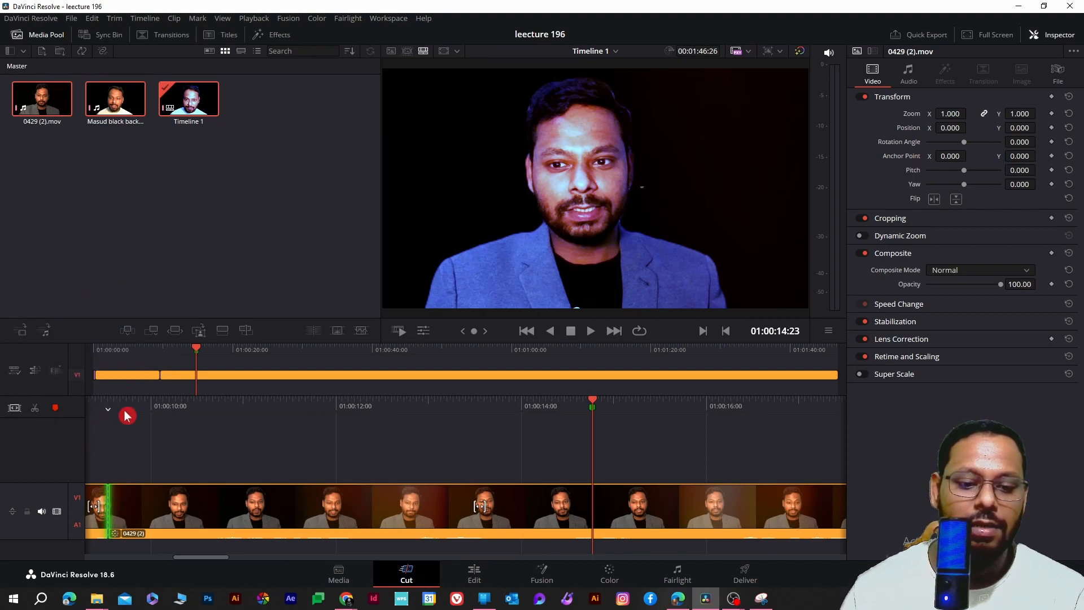
drag(195, 346, 205, 346)
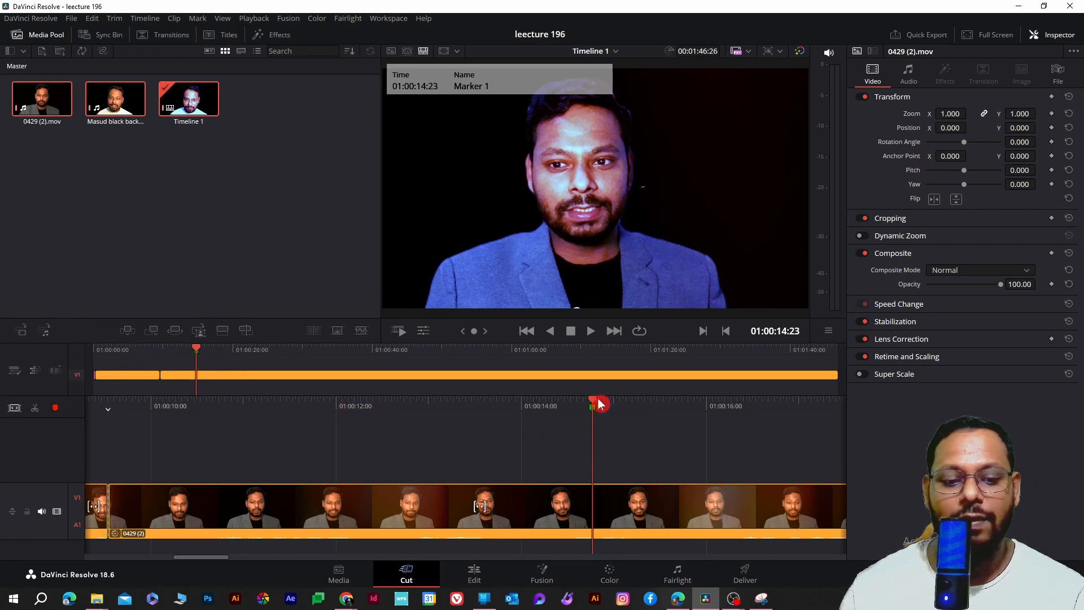
drag(600, 404, 789, 406)
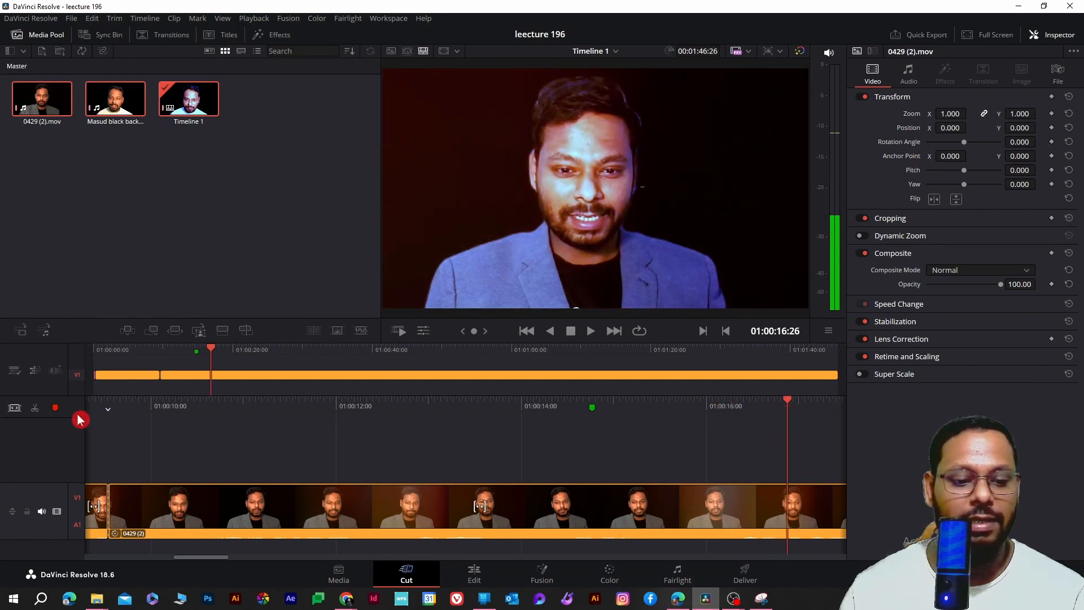
click(55, 407)
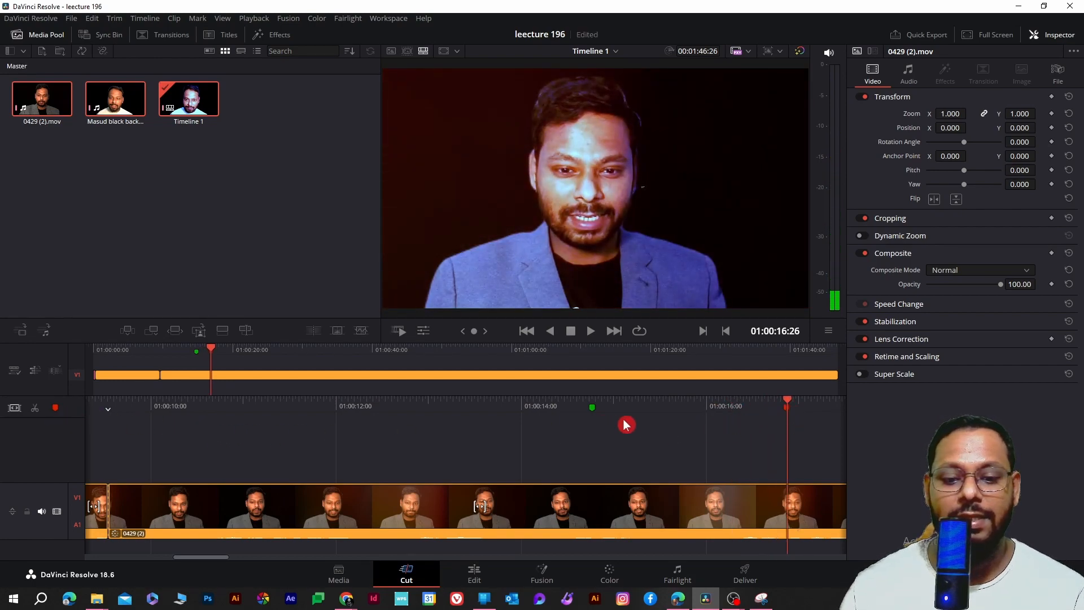
- Split the 0429 (2) clip at the green and red markers, at 01:00:14:22 and 01:00:16:27
mouse_move(790, 406)
mouse_down()
mouse_move(614, 422)
mouse_move(703, 412)
mouse_move(779, 424)
mouse_move(601, 433)
mouse_move(801, 430)
mouse_move(792, 411)
mouse_move(580, 428)
mouse_move(591, 429)
mouse_up()
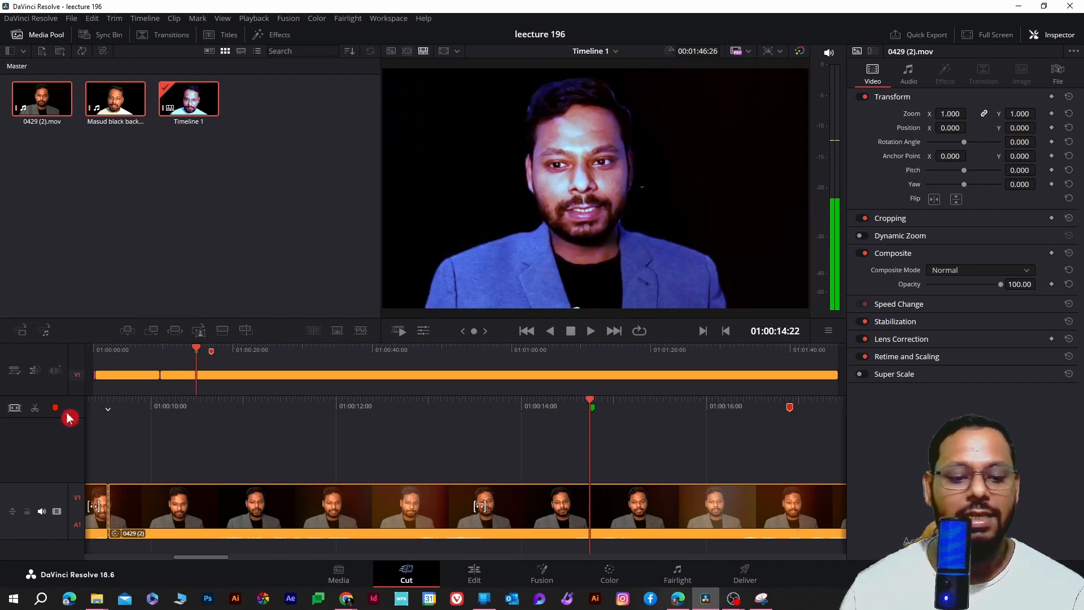
click(35, 409)
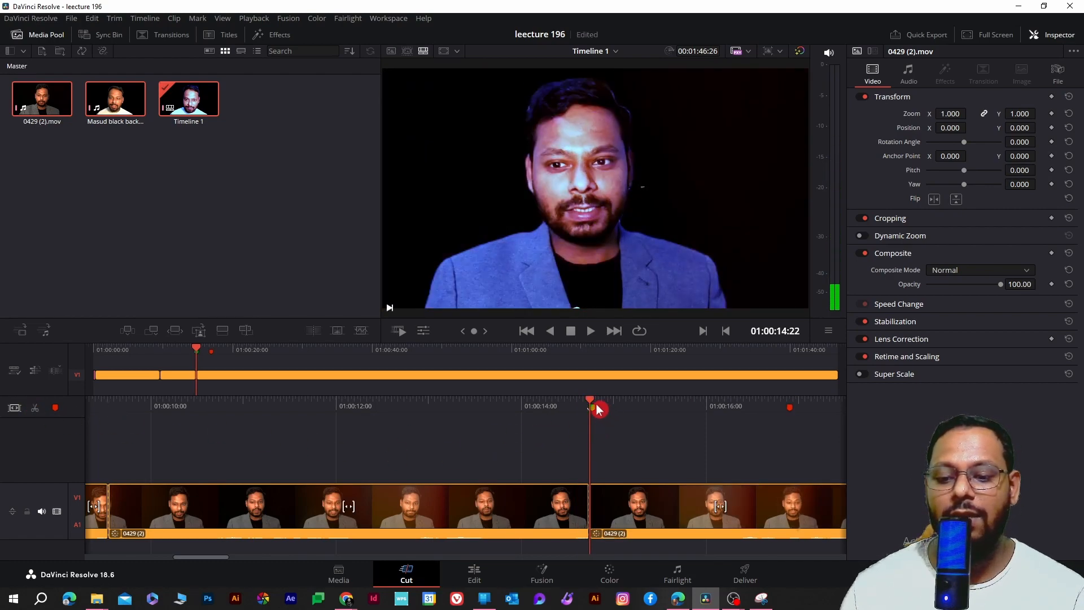
mouse_move(591, 401)
mouse_down()
mouse_move(727, 407)
mouse_move(589, 420)
mouse_move(790, 406)
mouse_up()
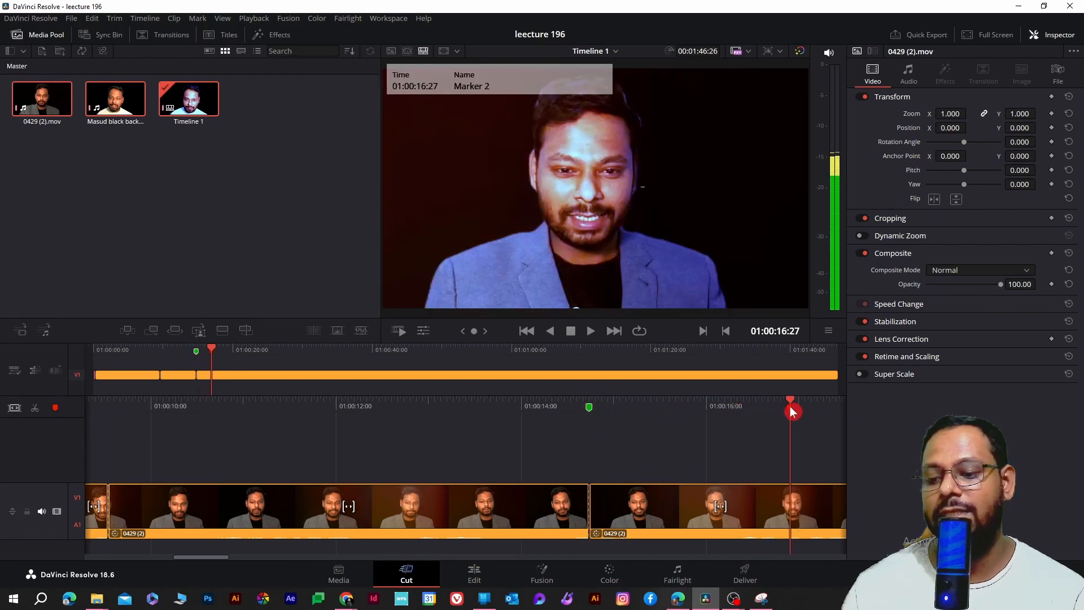
click(35, 408)
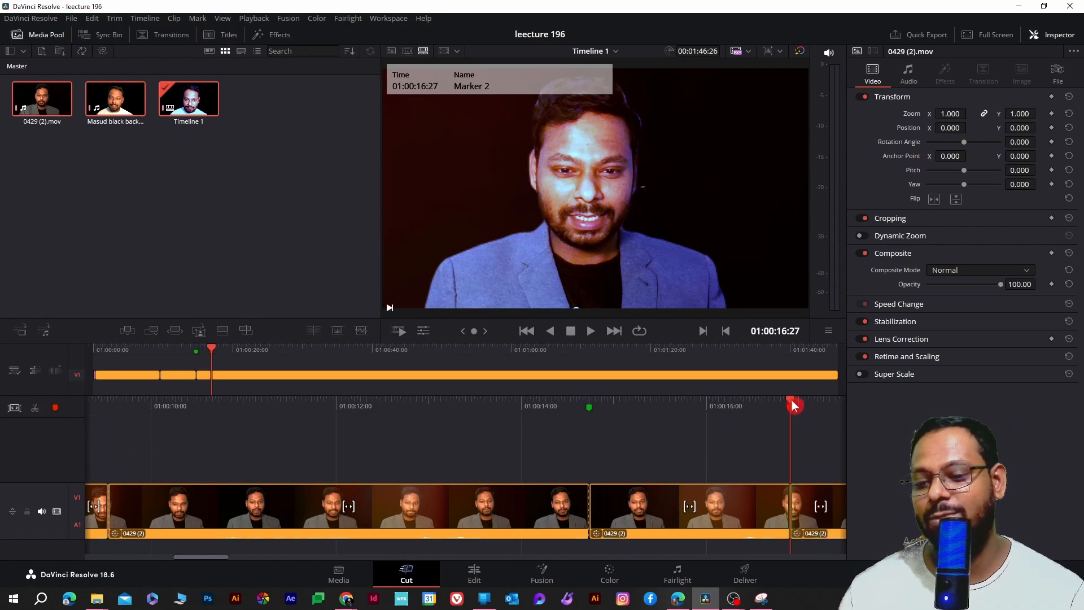
- Move the playhead back to 01:00:14:09, then select and copy the 0429 (2) segment between the green and red markers
drag(794, 407, 552, 431)
click(728, 523)
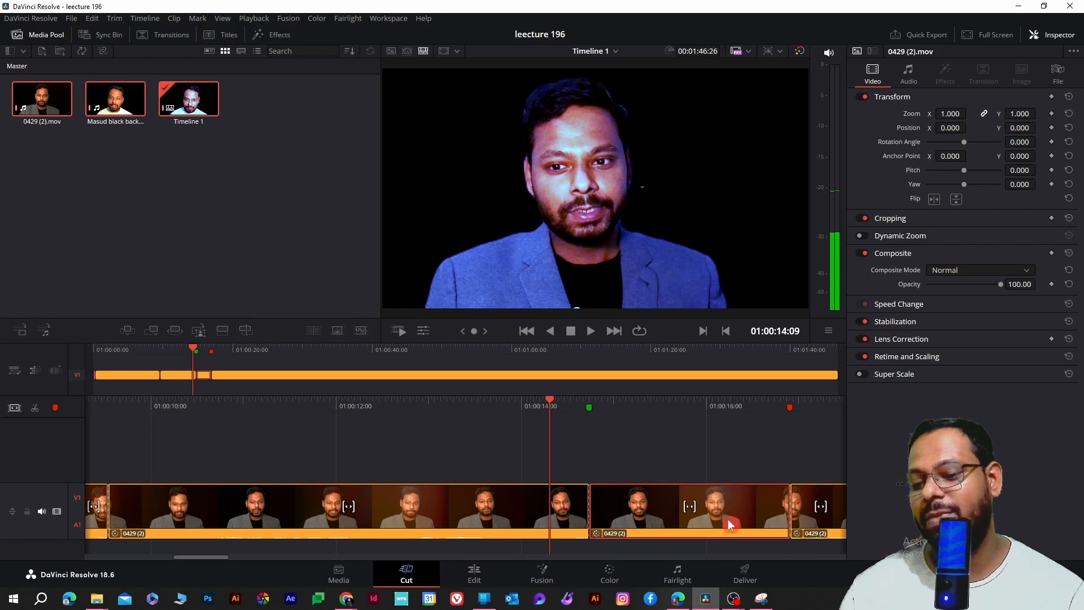
key(ctrl+c)
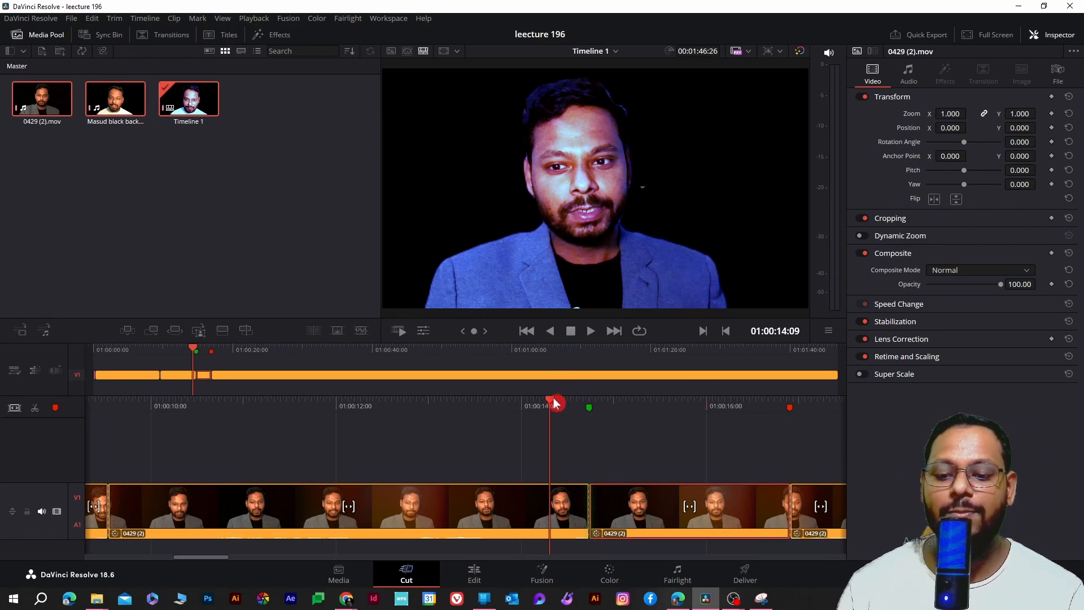
- Add two more red markers, at about 01:00:13:00 and at 01:00:10:26
drag(557, 404, 235, 416)
key(m)
click(55, 408)
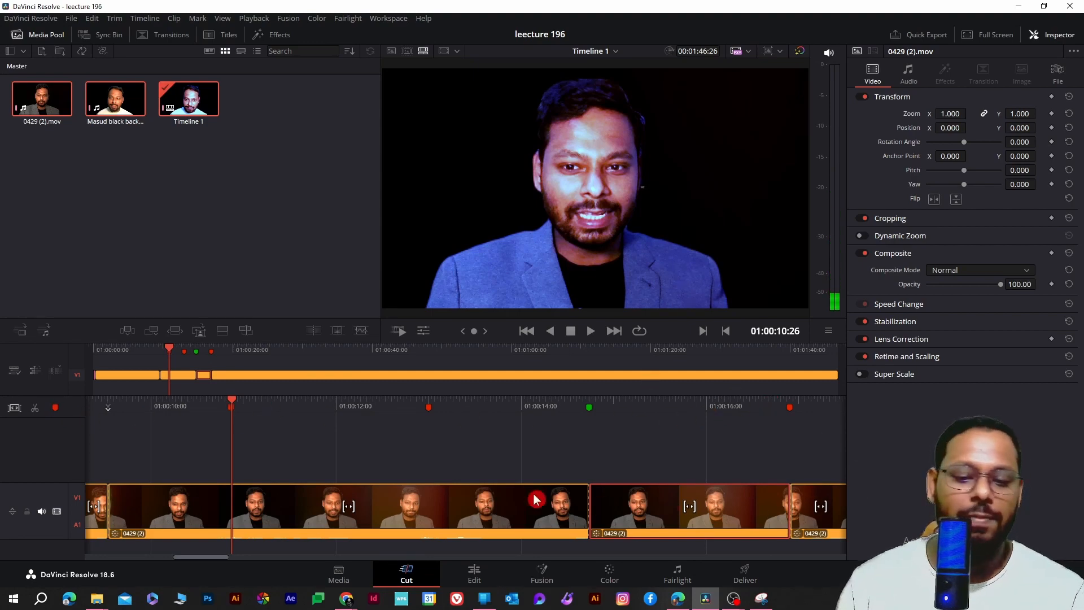
- Trim the start of the 0429 (2) segment under the playhead to 01:00:10:26
key(v)
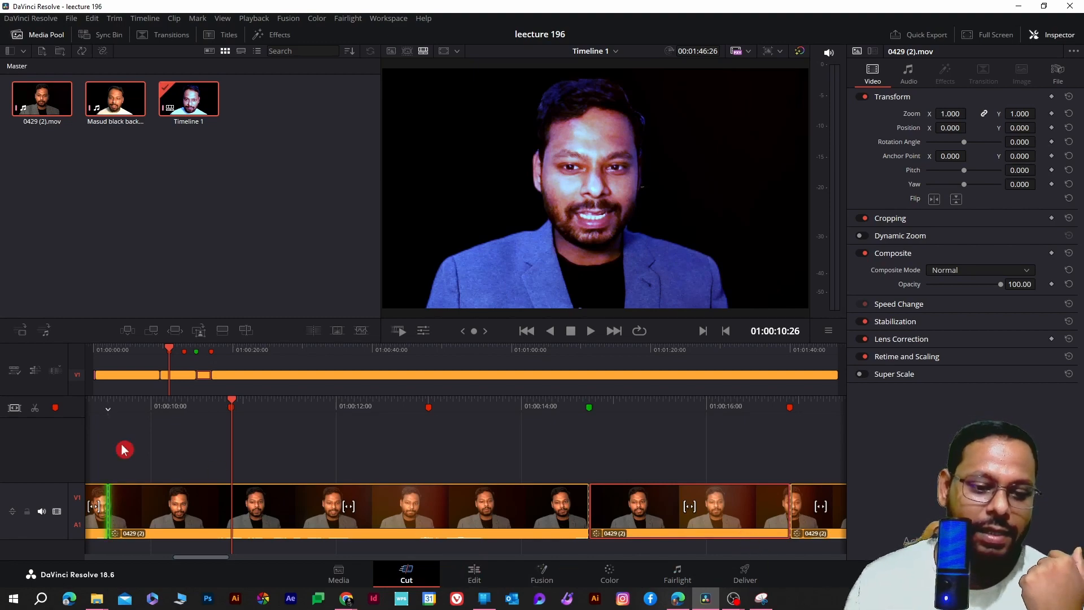
click(35, 375)
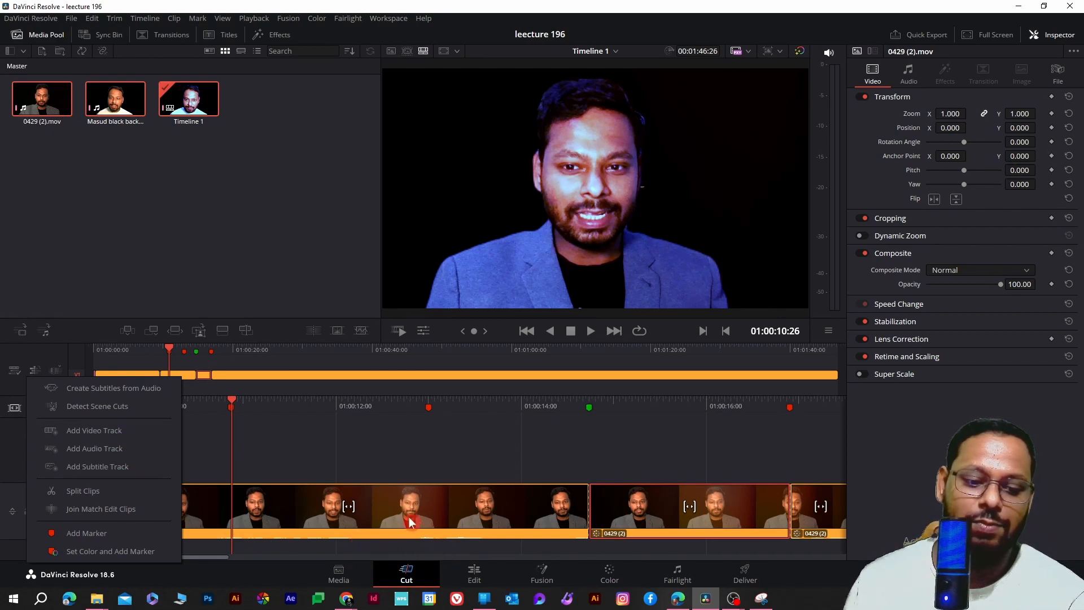
click(358, 462)
click(57, 373)
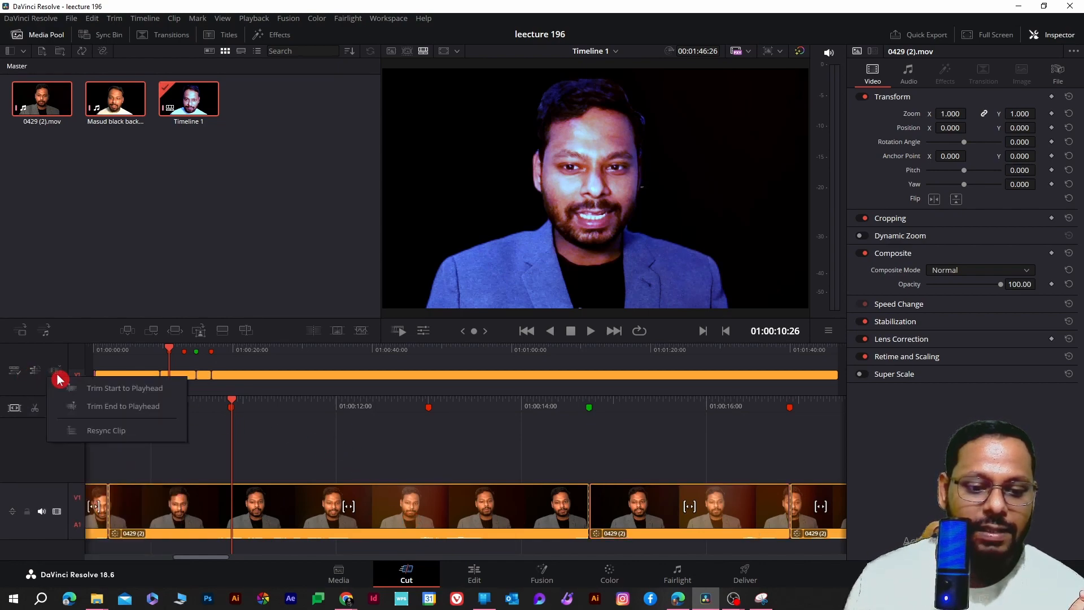
click(137, 389)
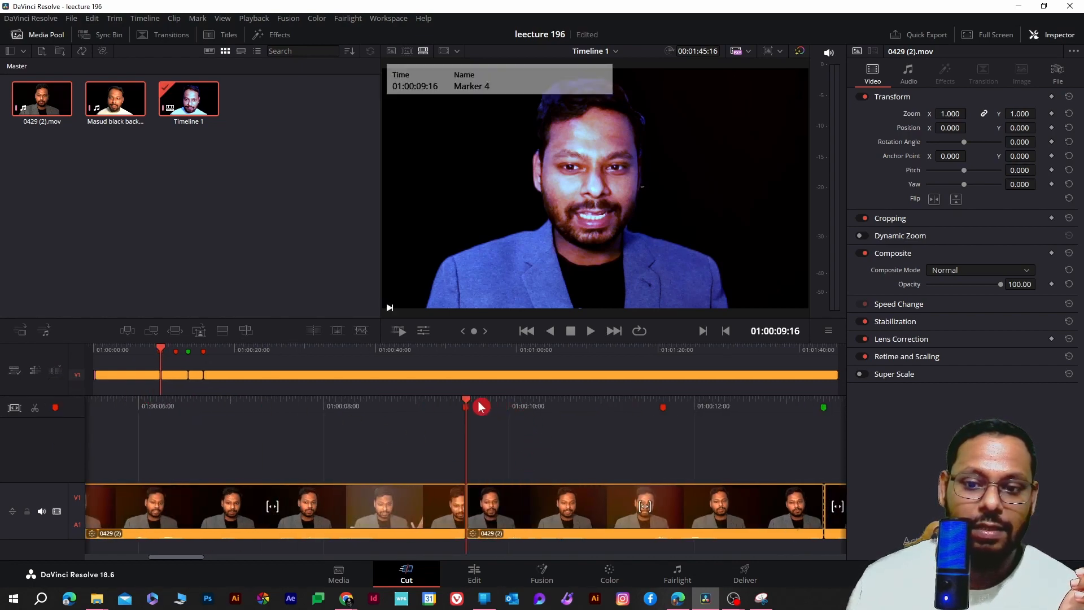
- Play the timeline from 01:00:00:00 to 01:00:02:12 and select the 0429 (2) clip there
drag(467, 402, 1, 438)
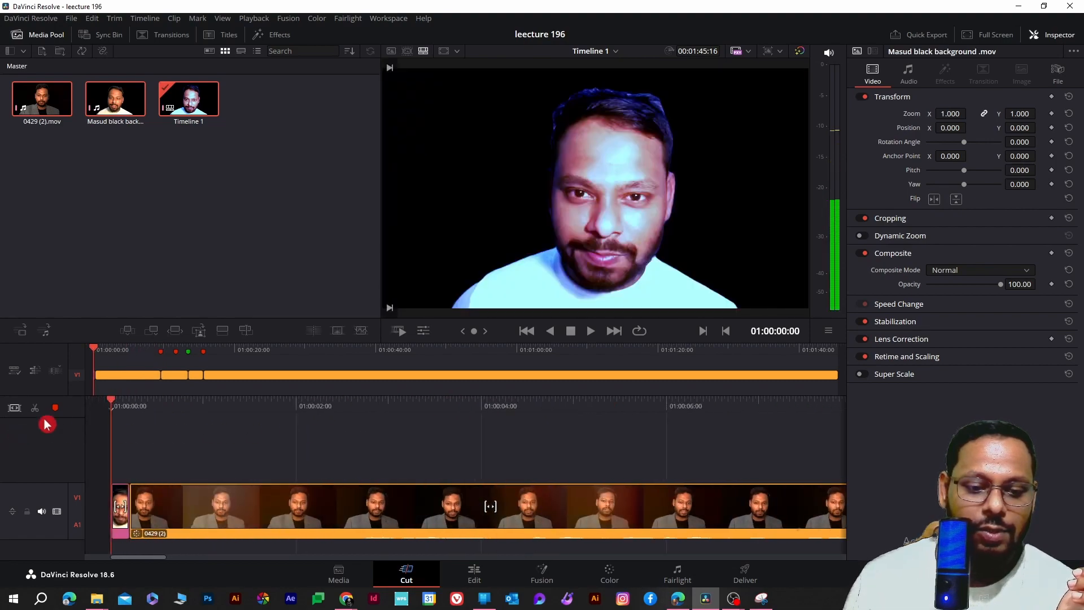
click(57, 374)
click(107, 395)
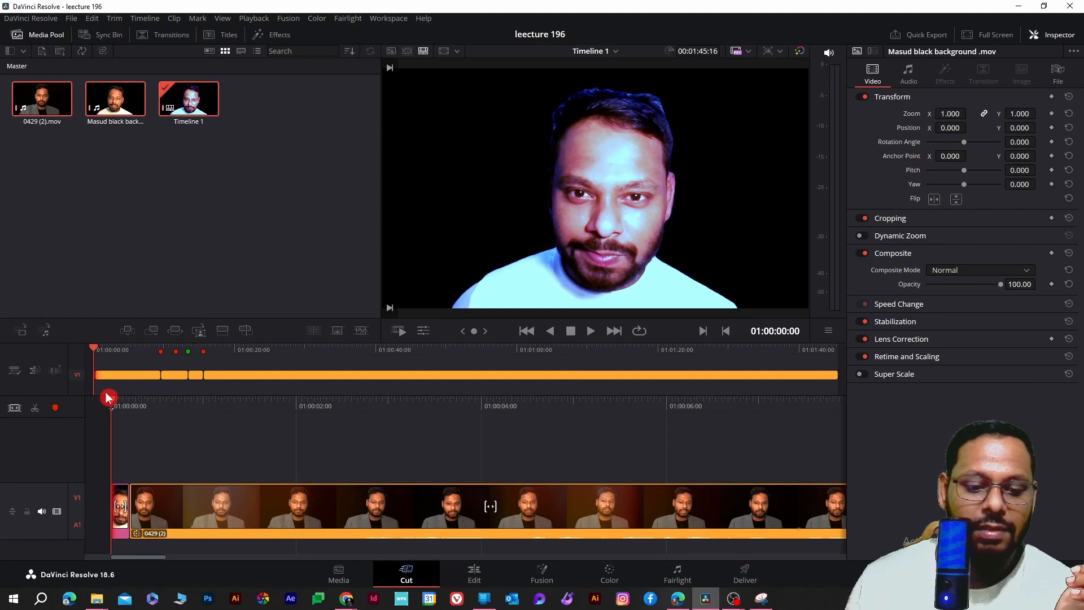
click(591, 333)
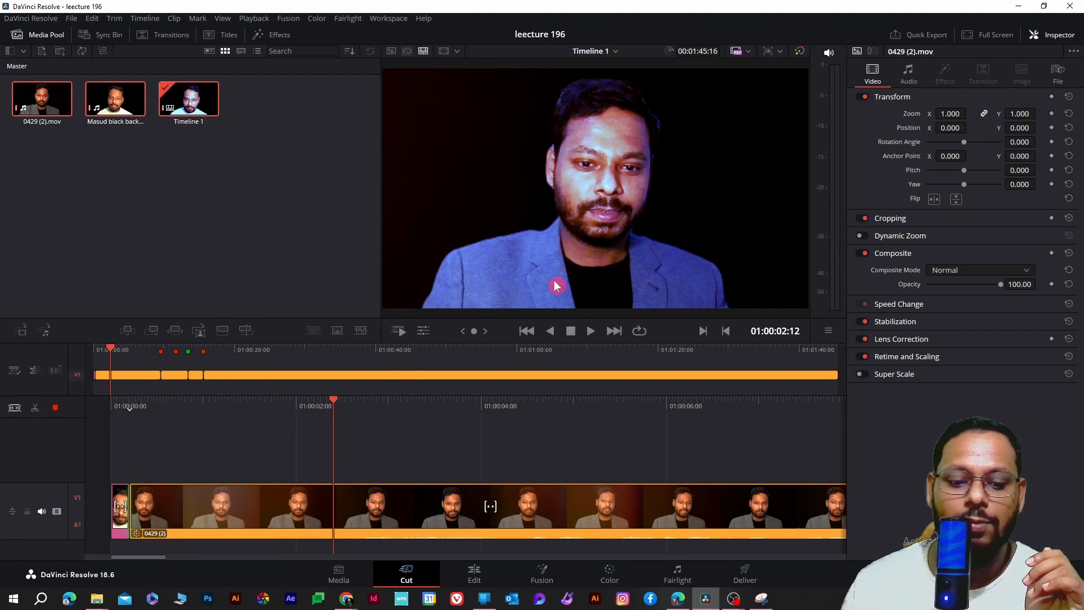
click(399, 508)
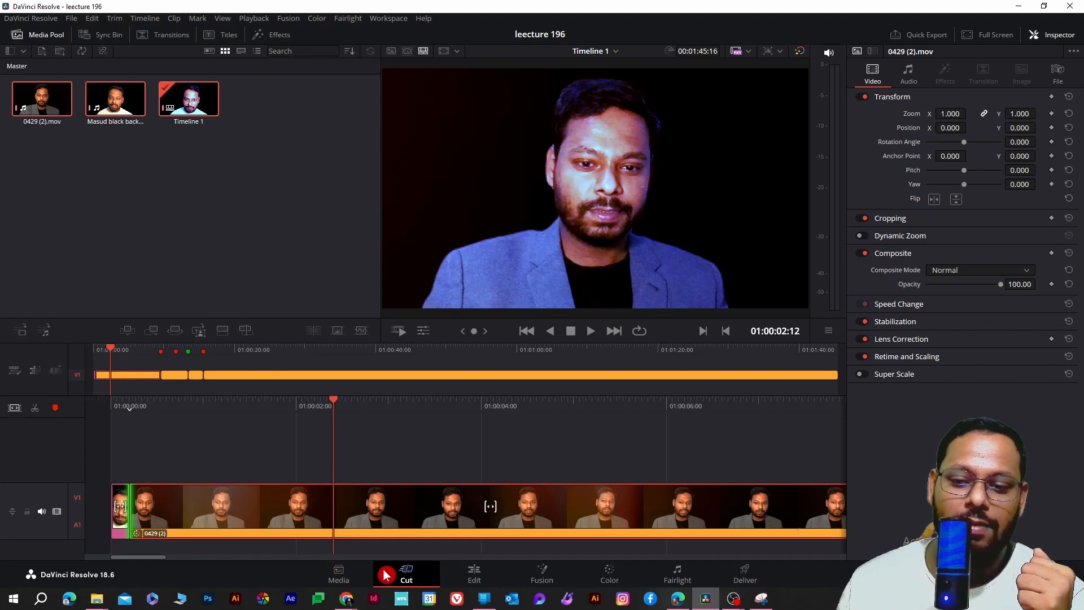
- Switch to Chrome and look over the Facebook profile with its pinned post and the YouTube channel page
mouse_move(346, 598)
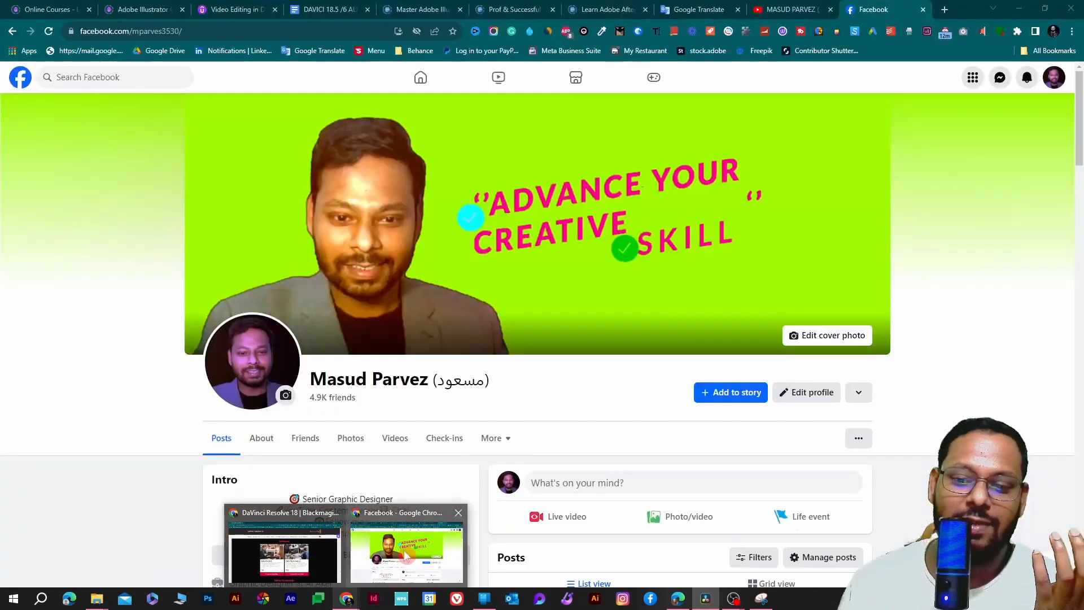
click(406, 556)
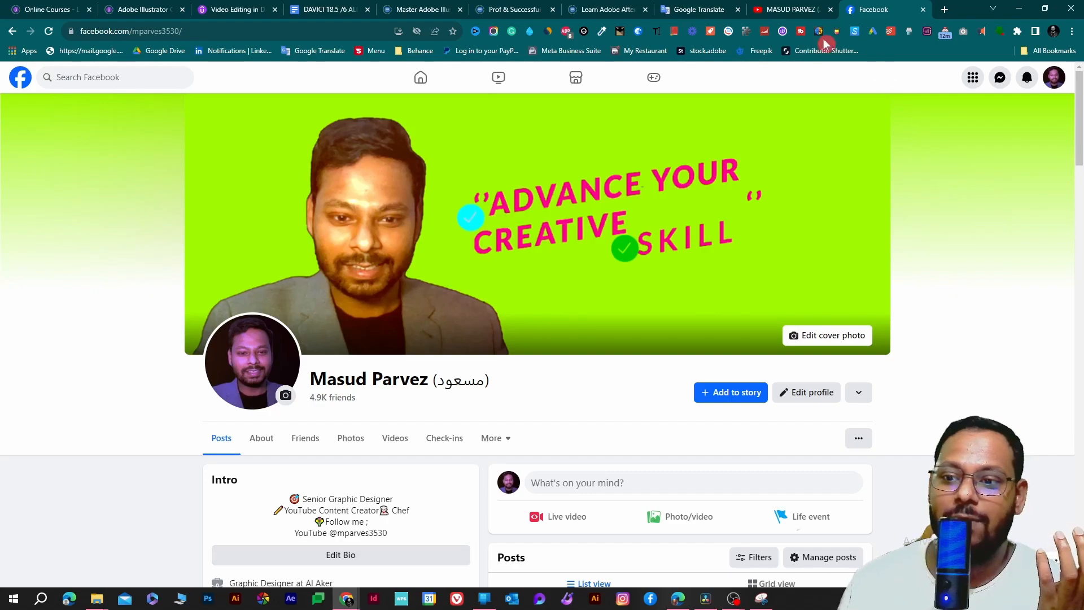
click(791, 9)
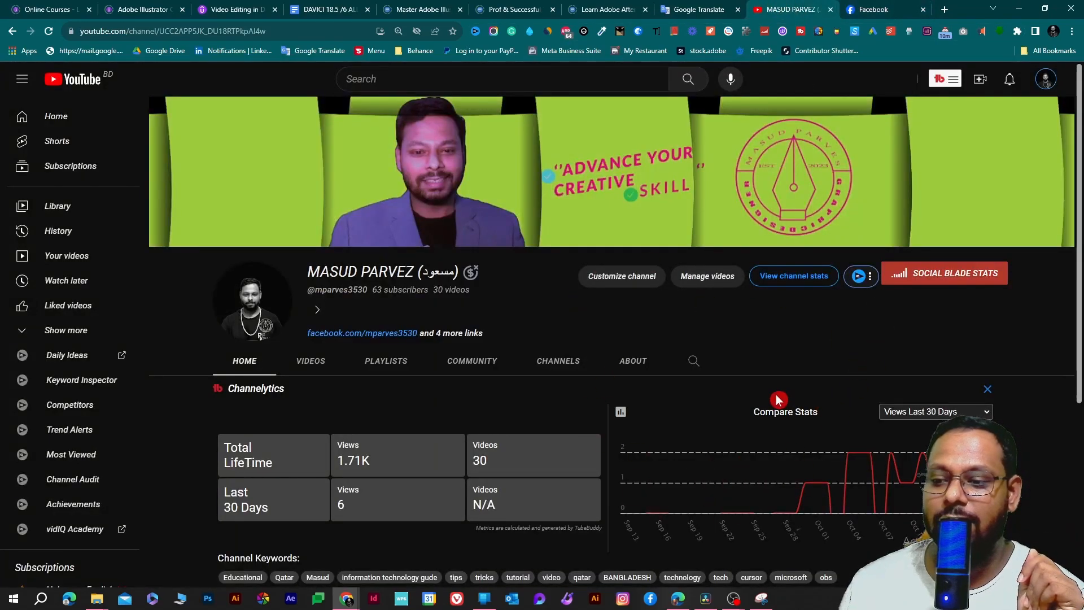
click(875, 11)
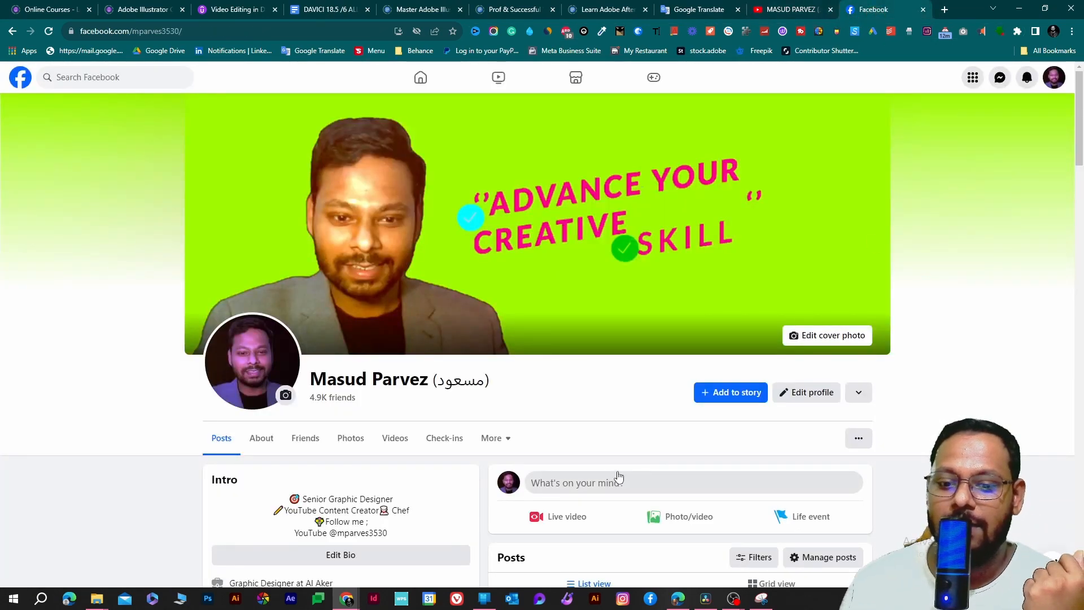
scroll(917, 447, down, 10)
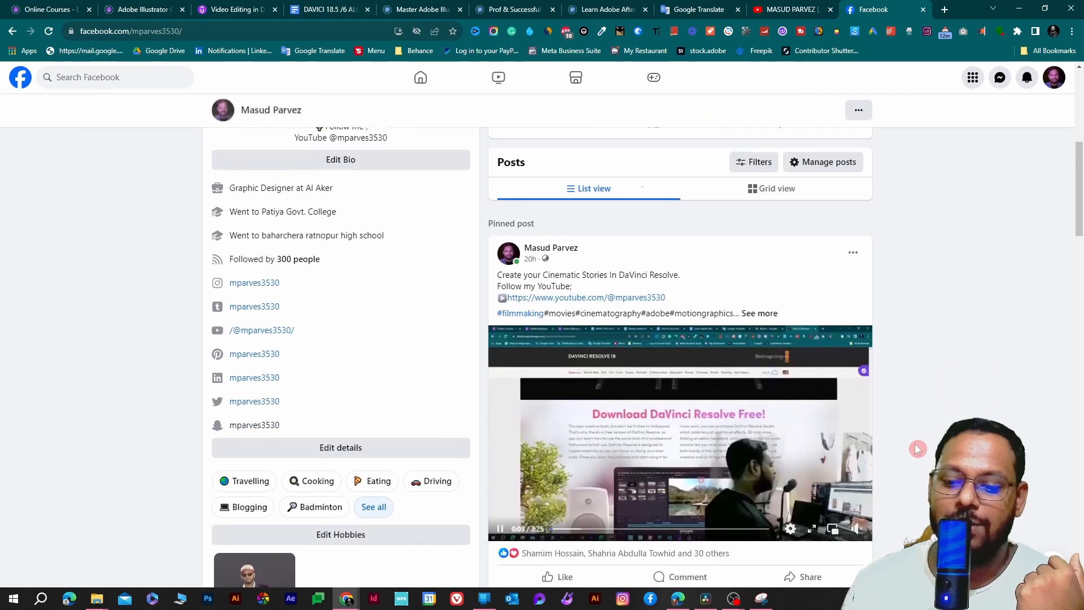
scroll(916, 461, up, 4)
scroll(917, 461, up, 5)
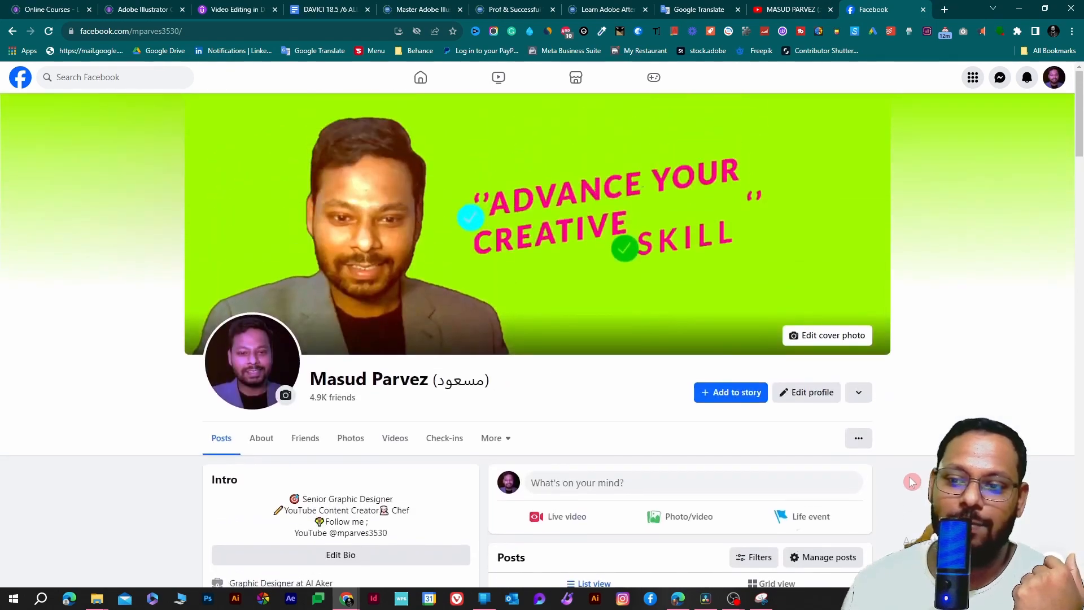
click(794, 10)
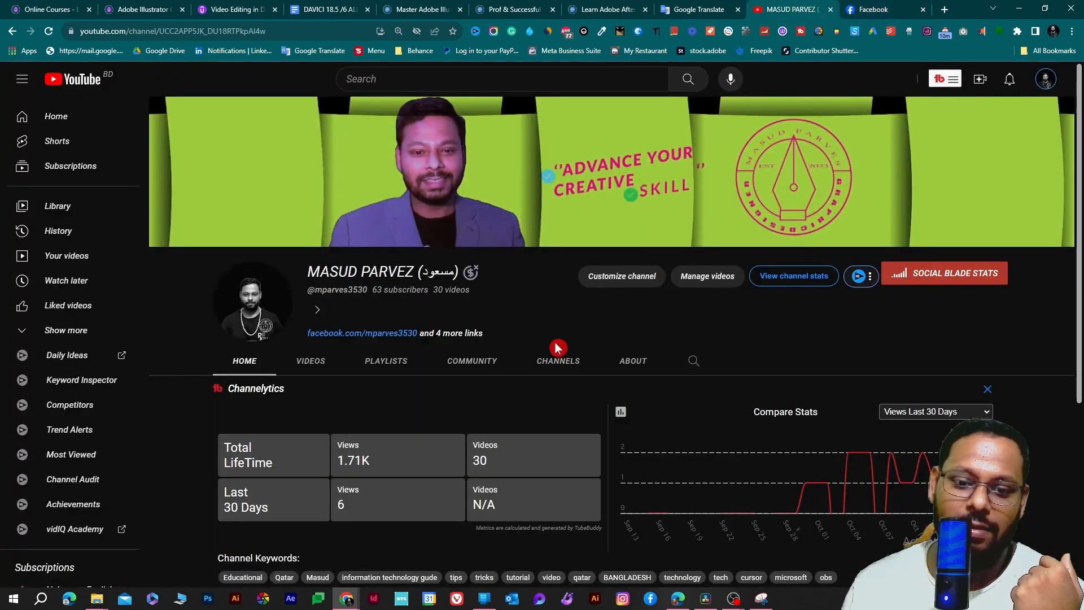